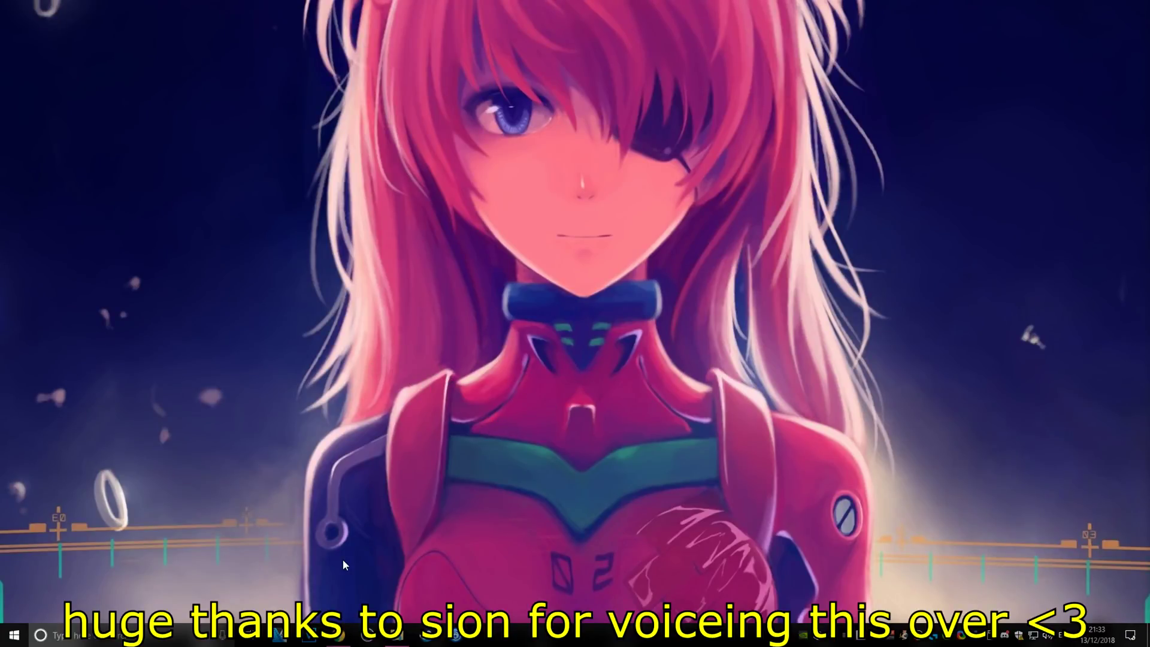
# Step: Open Chrome and search the web for "unity hub"
pyautogui.click(340, 635)
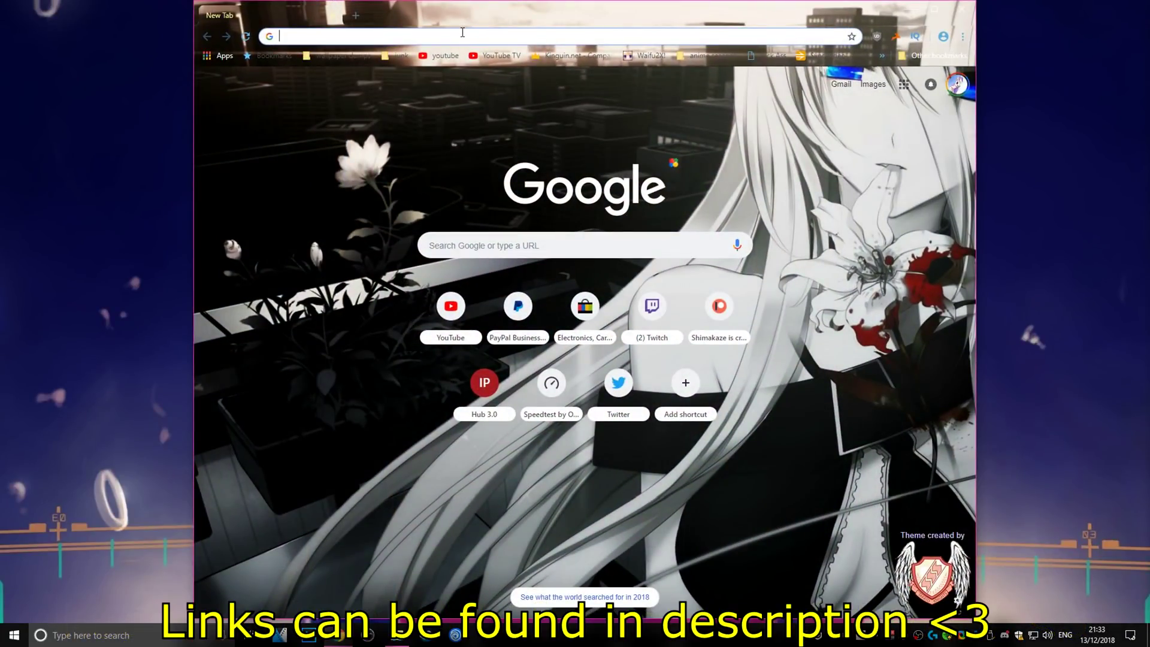
pyautogui.write('unity hub')
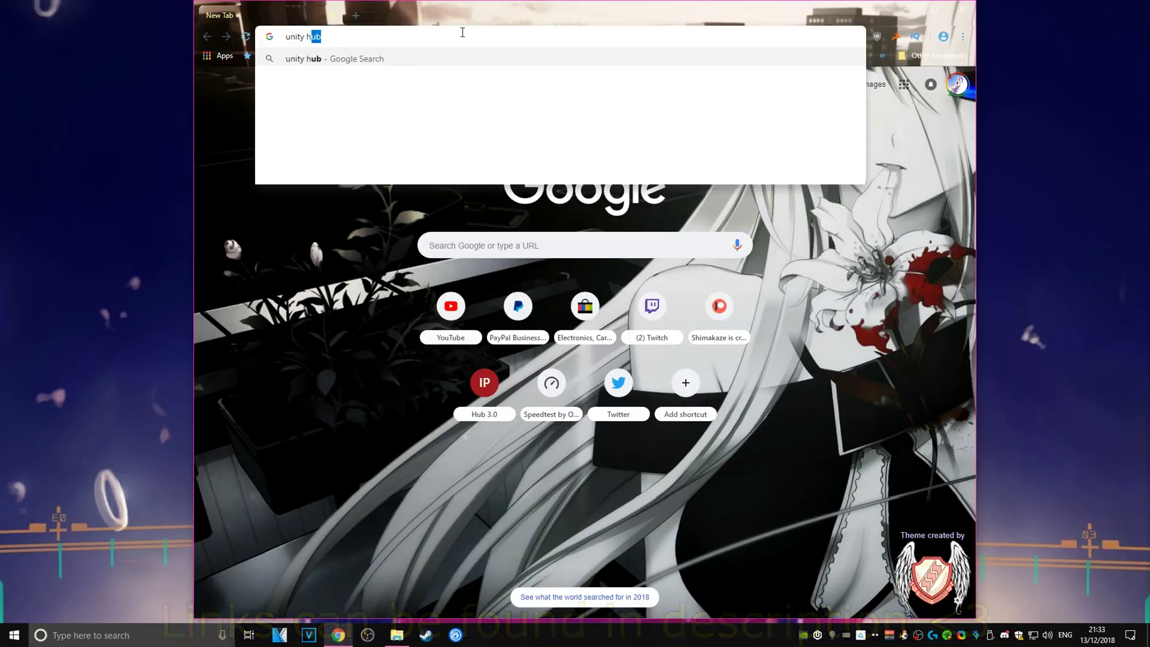
pyautogui.press('Return')
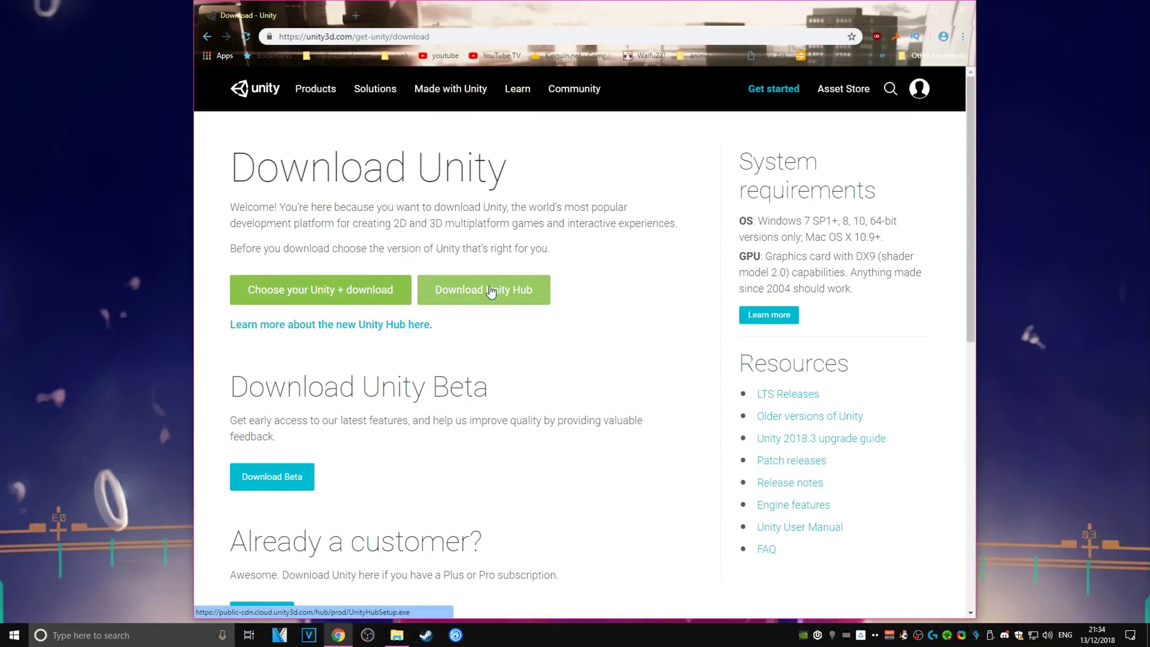
# Step: Download the Unity Hub installer from the Download Unity page and install it in C:\Program Files\Unity Hub
pyautogui.click(478, 293)
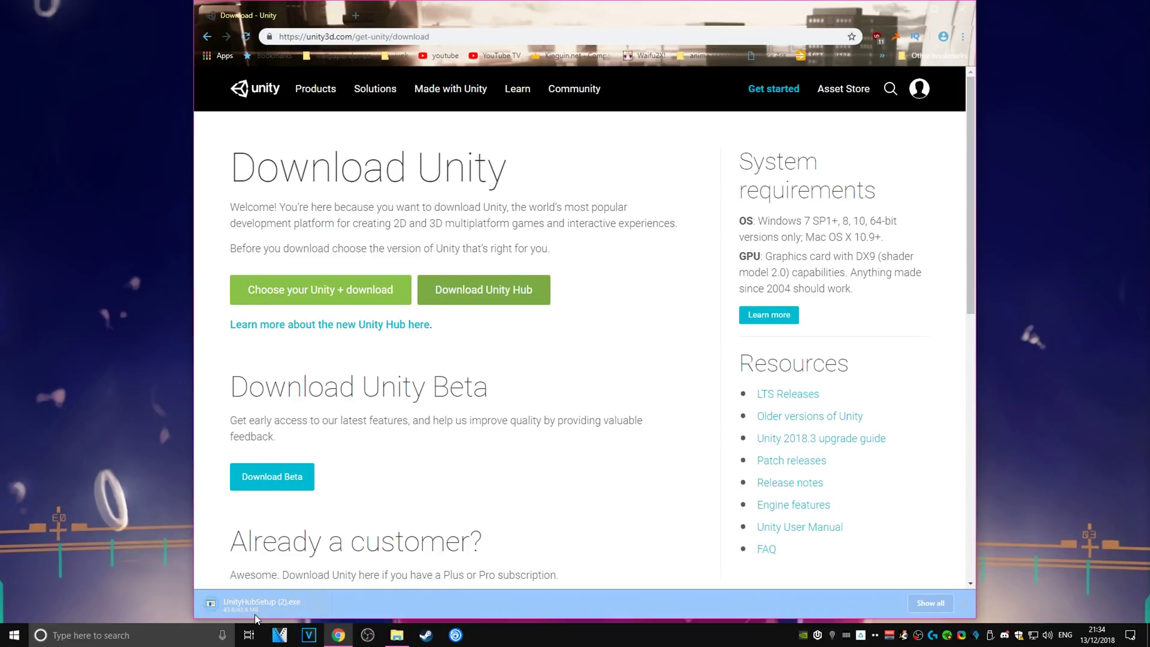
pyautogui.click(259, 609)
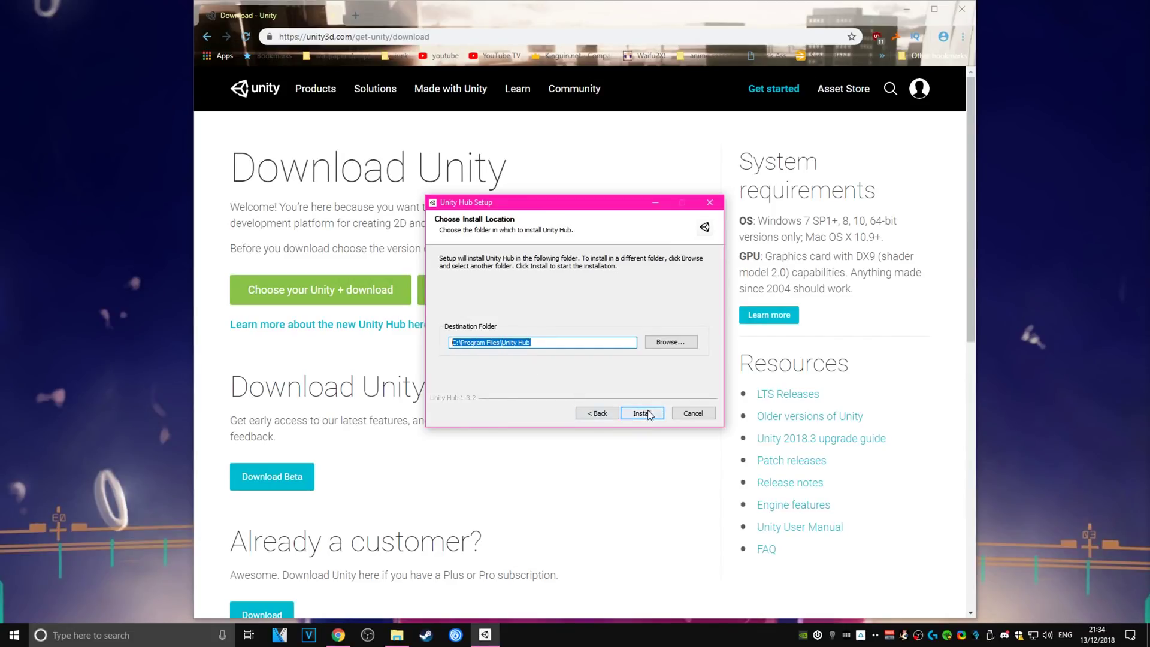
pyautogui.click(642, 414)
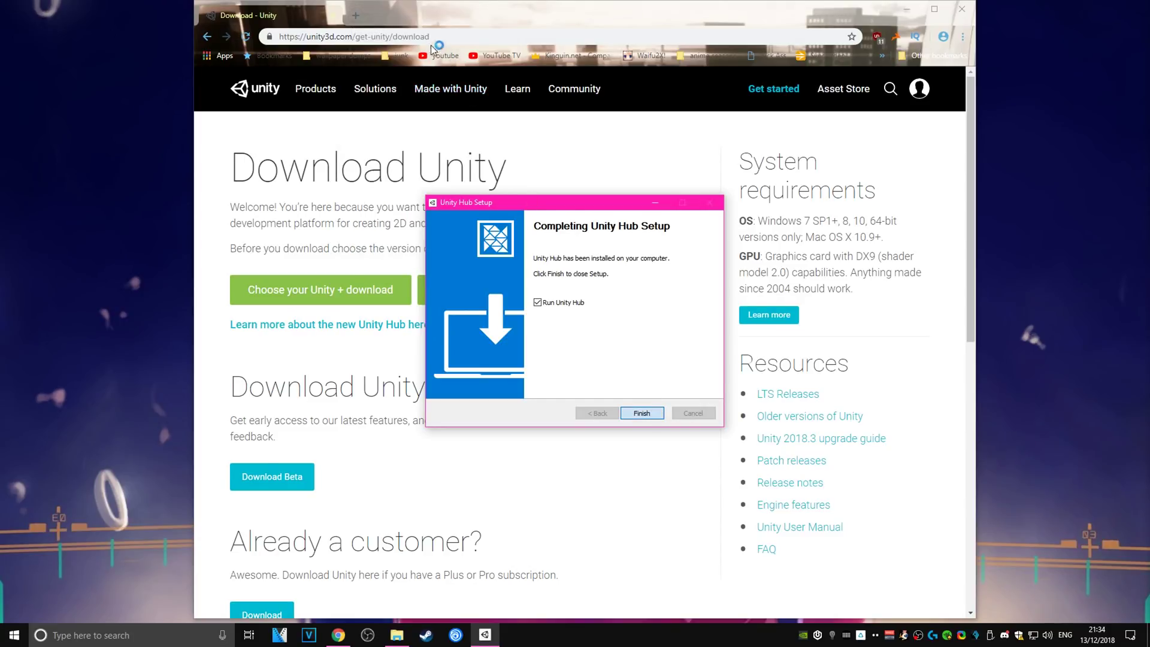
# Step: Enter the query "unity 5.6.3p1" in a new browser tab and allow Unity Hub through the firewall on private networks
pyautogui.click(359, 16)
pyautogui.write('ujn')
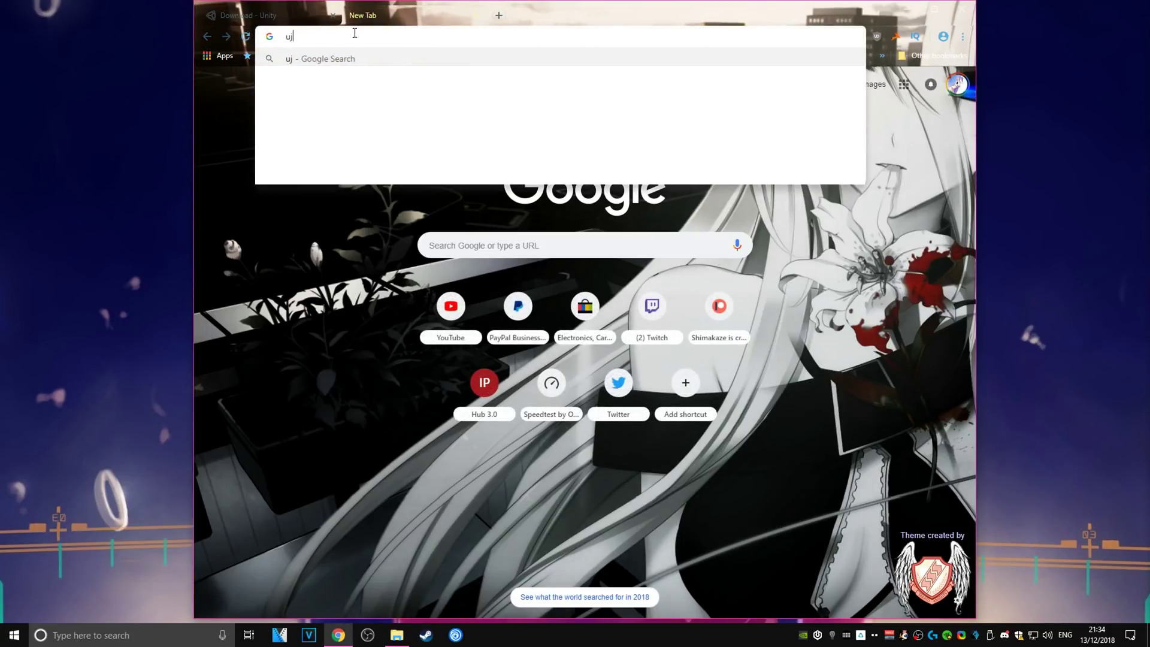
pyautogui.press('BackSpace')
pyautogui.press('BackSpace')
pyautogui.press('BackSpace')
pyautogui.write('unity 5.6.3p1')
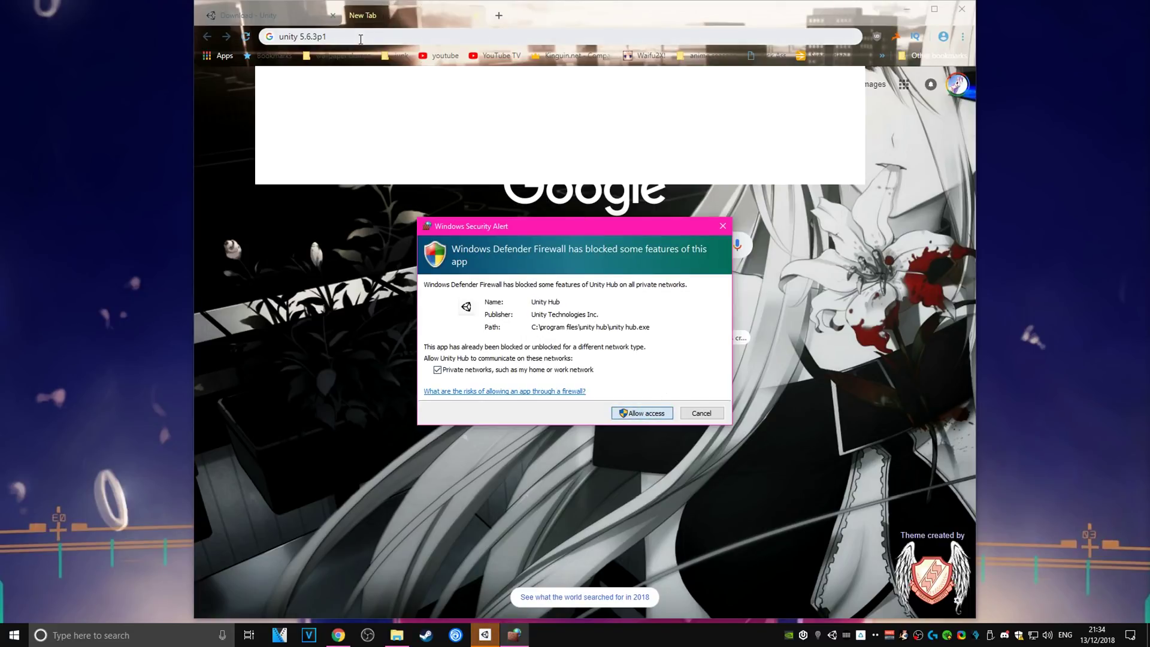
pyautogui.click(642, 413)
# Step: Replace the version in the query and search the web for "unity 2017.4.15f1"
pyautogui.moveTo(327, 37); pyautogui.dragTo(301, 38)
pyautogui.write('19')
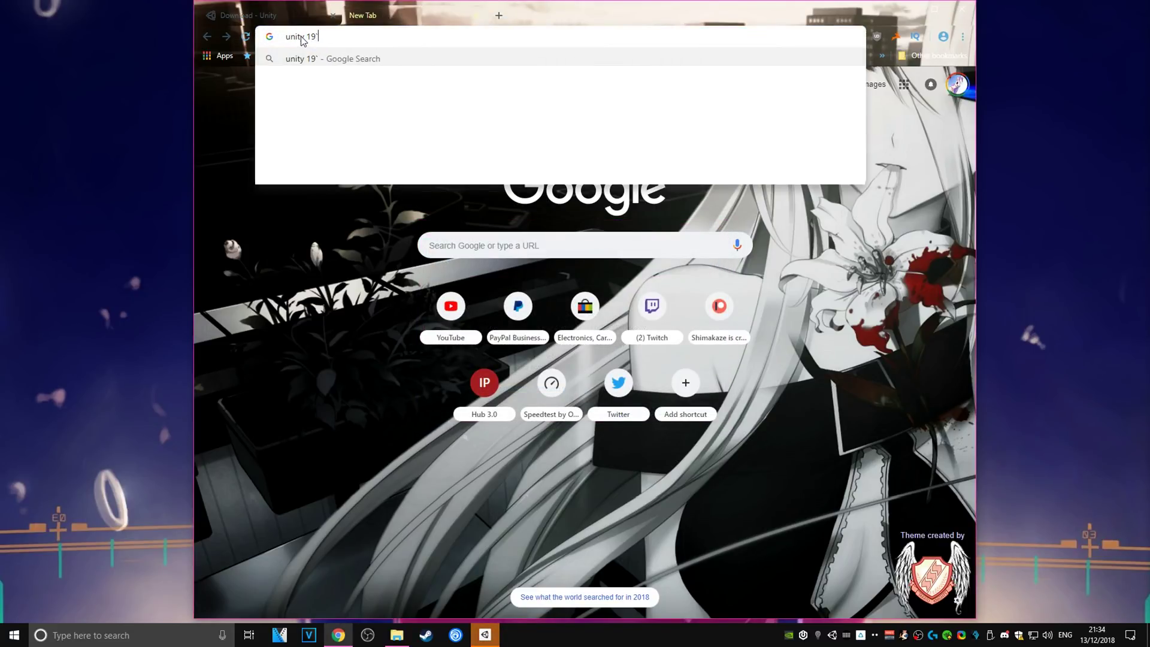
pyautogui.press('BackSpace')
pyautogui.press('BackSpace')
pyautogui.write('2017')
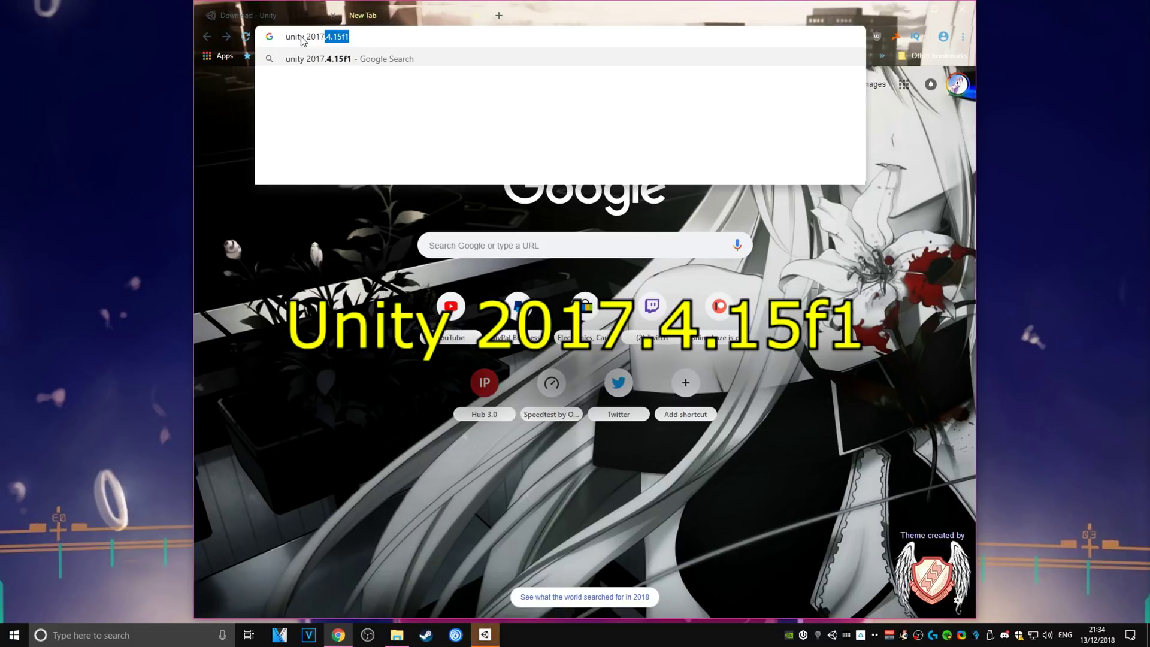
pyautogui.press('Return')
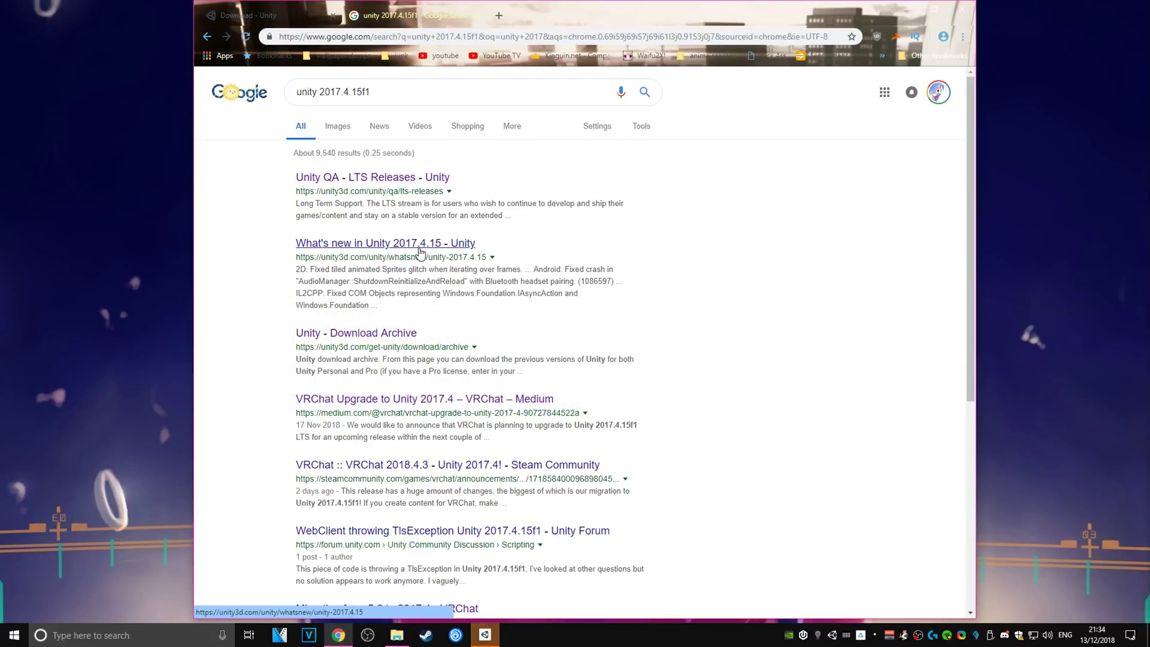
# Step: Open Unity's LTS Releases page and download the Windows Download Assistant for LTS Release 2017.4.15f1
pyautogui.click(429, 178)
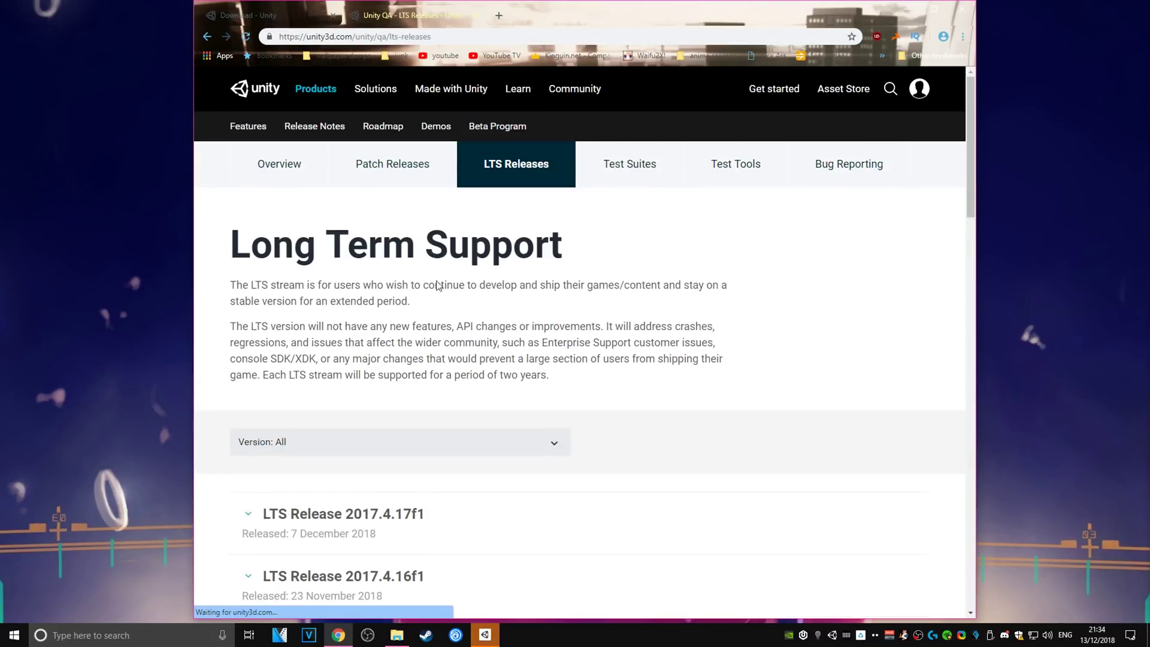
pyautogui.scroll(-4, 423, 383)
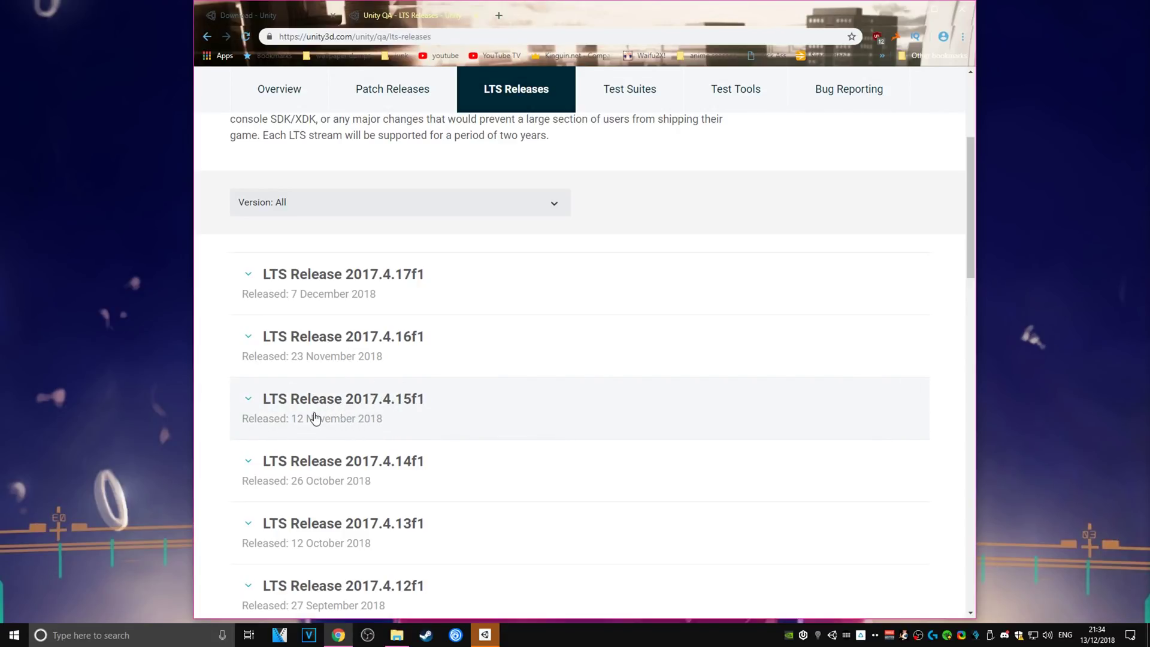
pyautogui.click(314, 417)
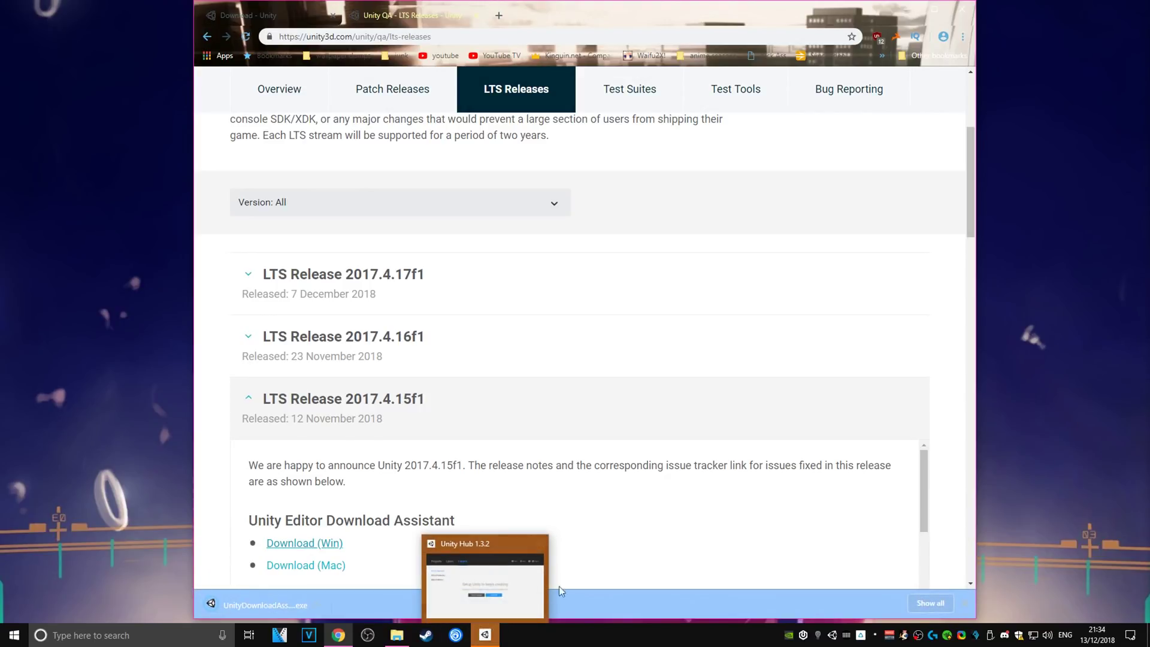
# Step: Switch to Unity Hub and add the already installed editor C:\Program Files\Unity\Editor\Unity.exe to the installs
pyautogui.click(490, 583)
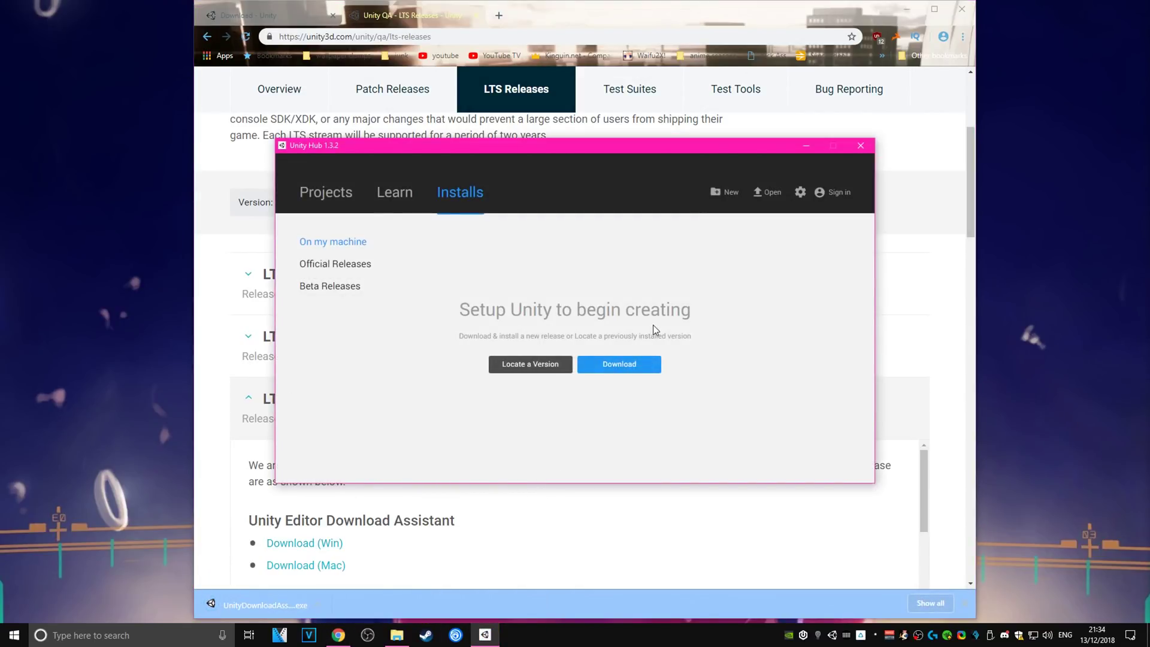
pyautogui.click(554, 367)
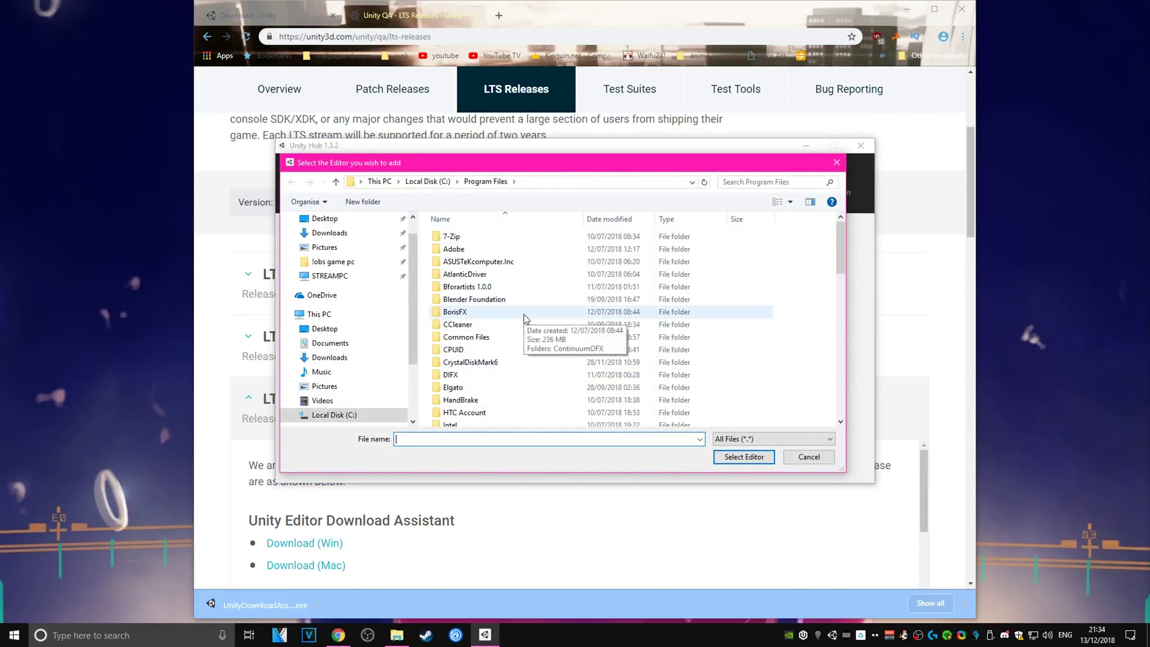
pyautogui.scroll(-14, 523, 317)
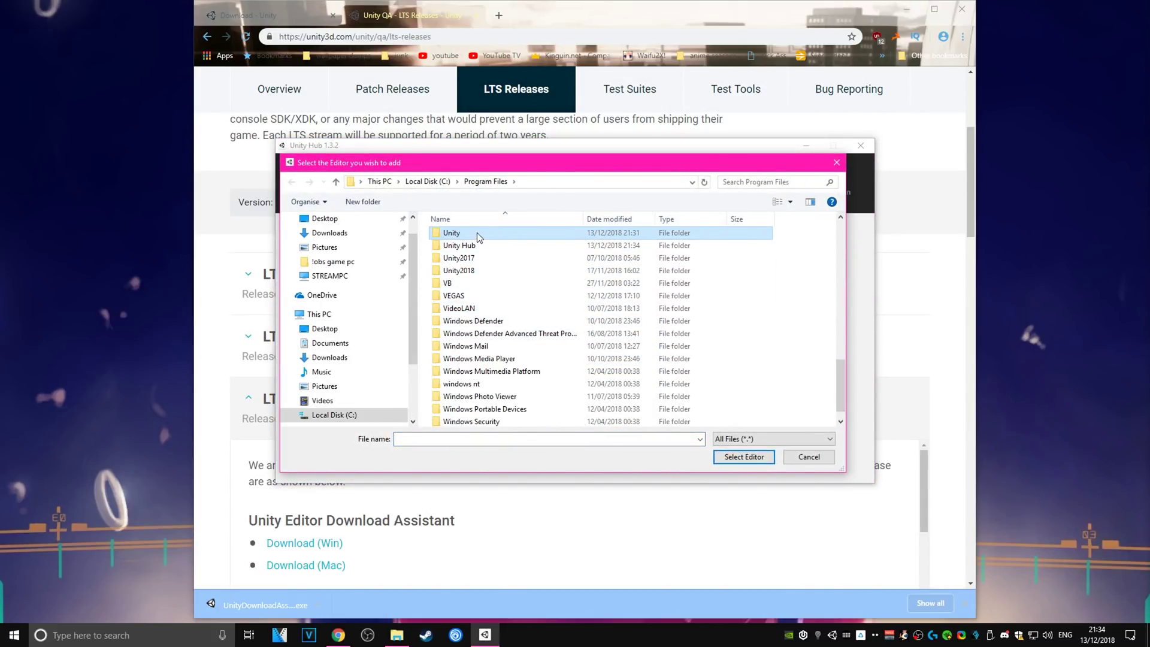
pyautogui.doubleClick(477, 232)
pyautogui.click(465, 238)
pyautogui.doubleClick(466, 238)
pyautogui.click(483, 338)
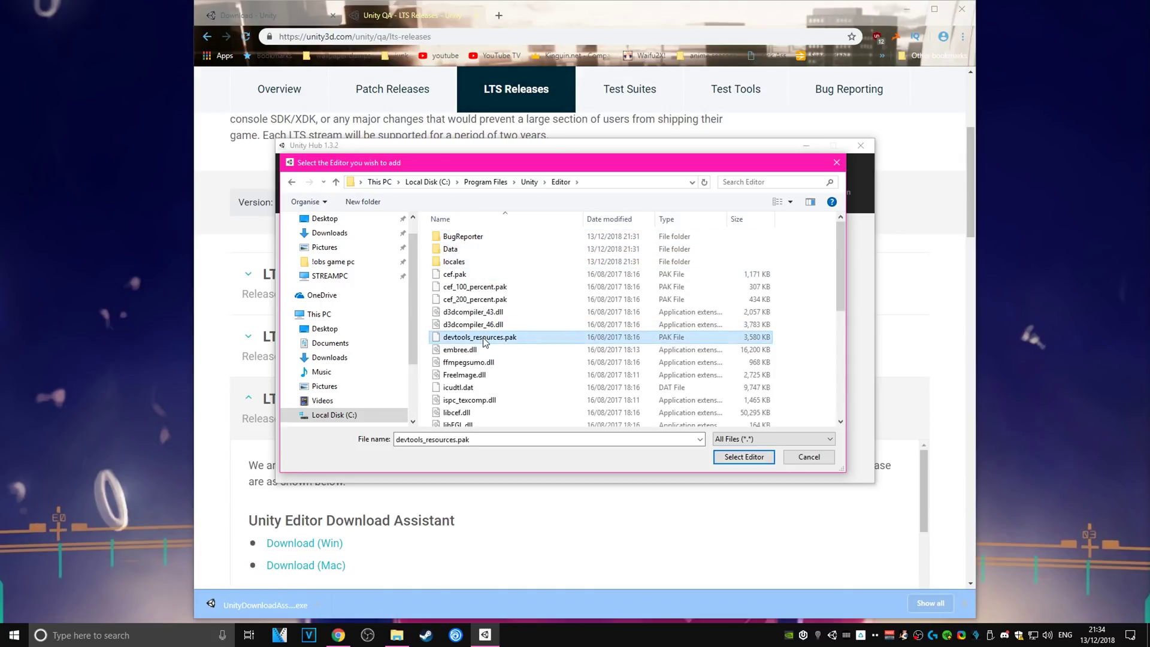
pyautogui.press('u')
pyautogui.click(475, 381)
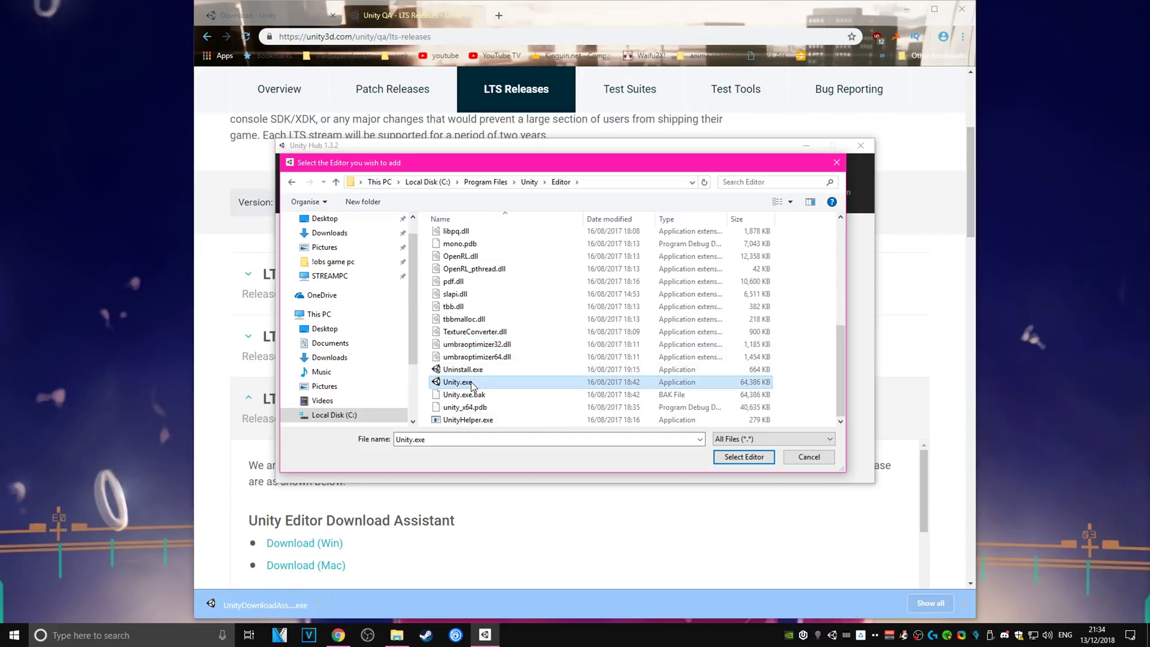
pyautogui.doubleClick(474, 382)
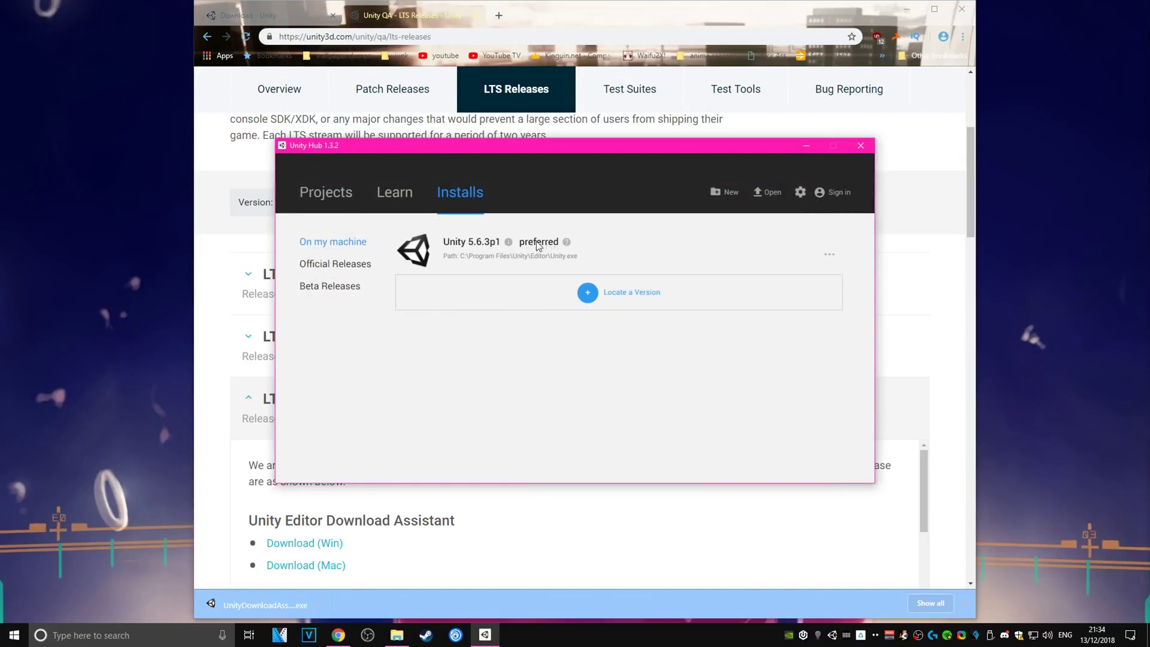
# Step: Run the Unity 2017.4.15f1 Download Assistant, accept the license agreement and keep Unity 2017.4.15f1 and MonoDevelop as components
pyautogui.click(286, 609)
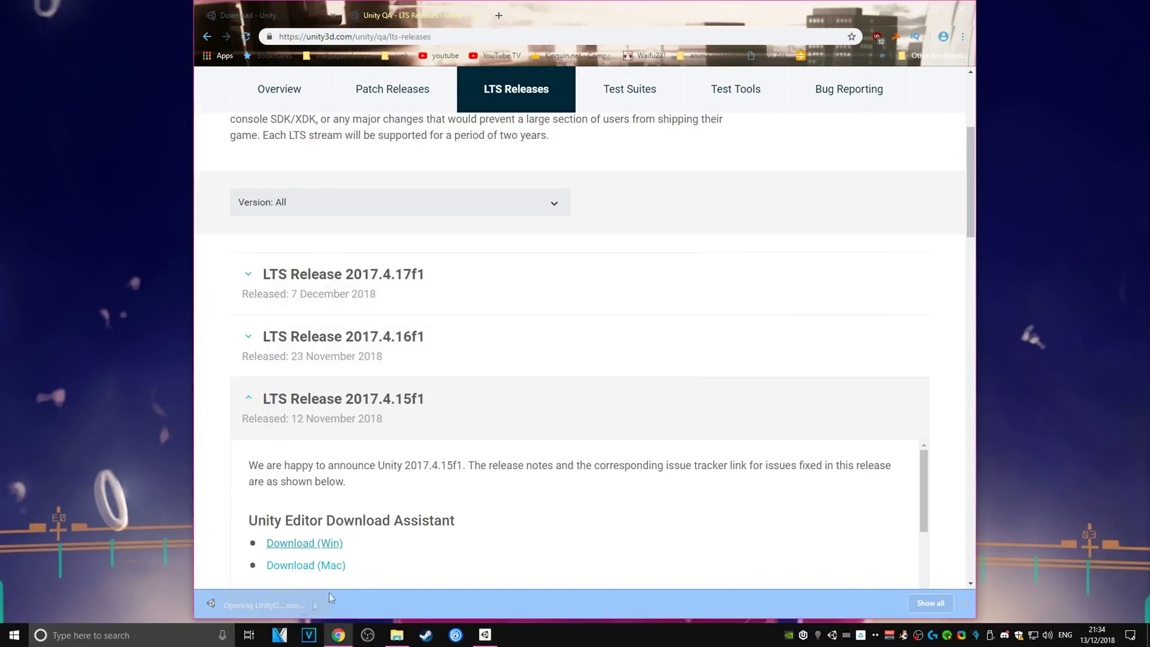
pyautogui.click(636, 412)
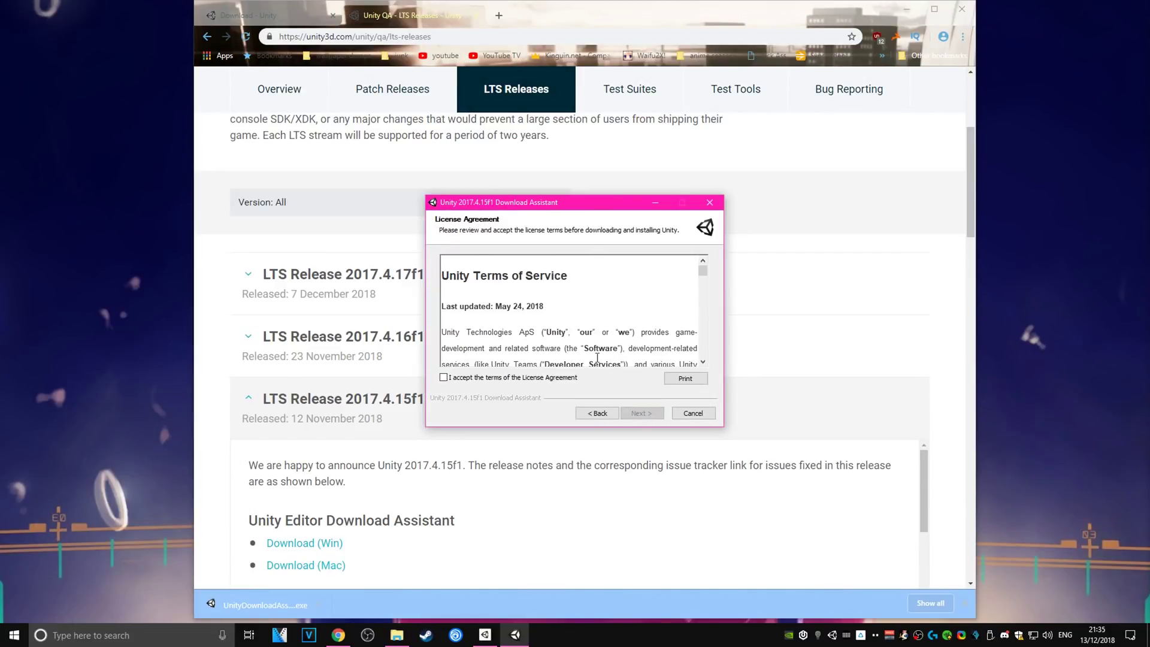
pyautogui.click(530, 384)
pyautogui.click(640, 412)
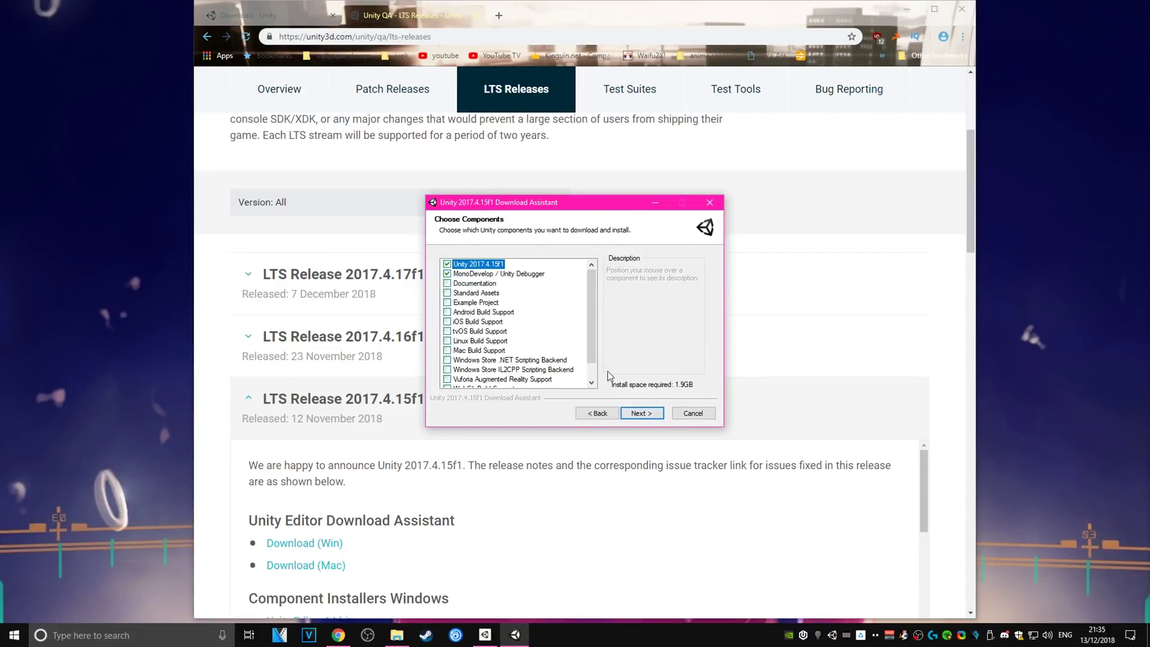
pyautogui.click(639, 413)
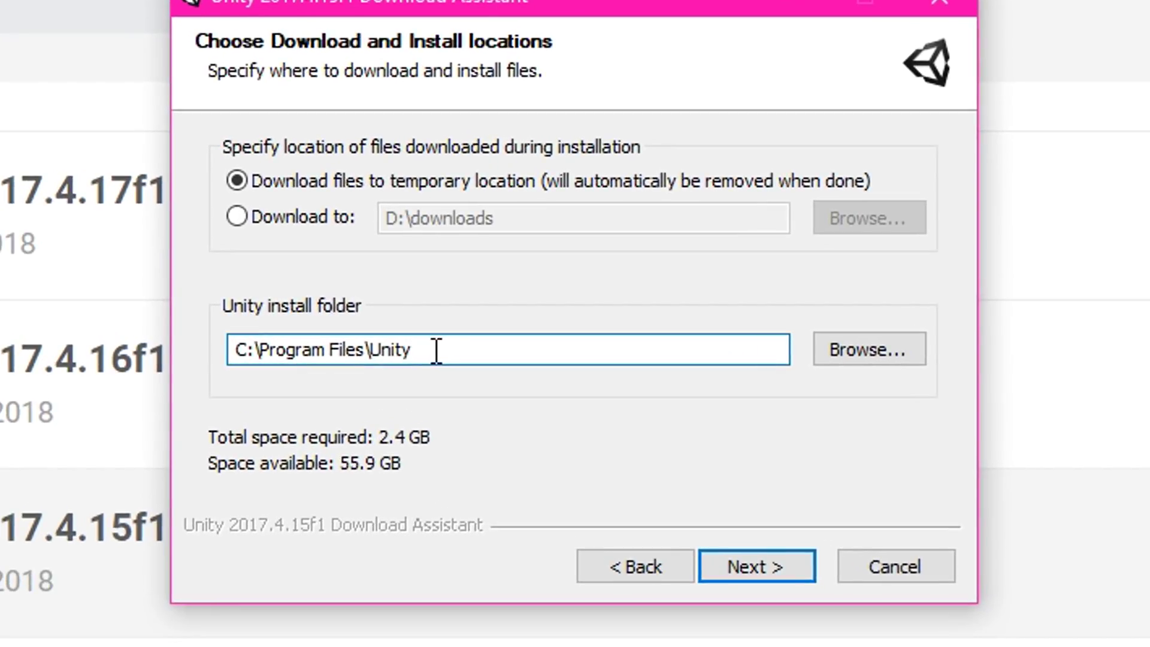
# Step: Set the Unity install folder to C:\Program Files\Unity2017 and run the download and installation
pyautogui.write('27')
pyautogui.press('BackSpace')
pyautogui.press('BackSpace')
pyautogui.write('2017')
pyautogui.moveTo(503, 351); pyautogui.dragTo(221, 349)
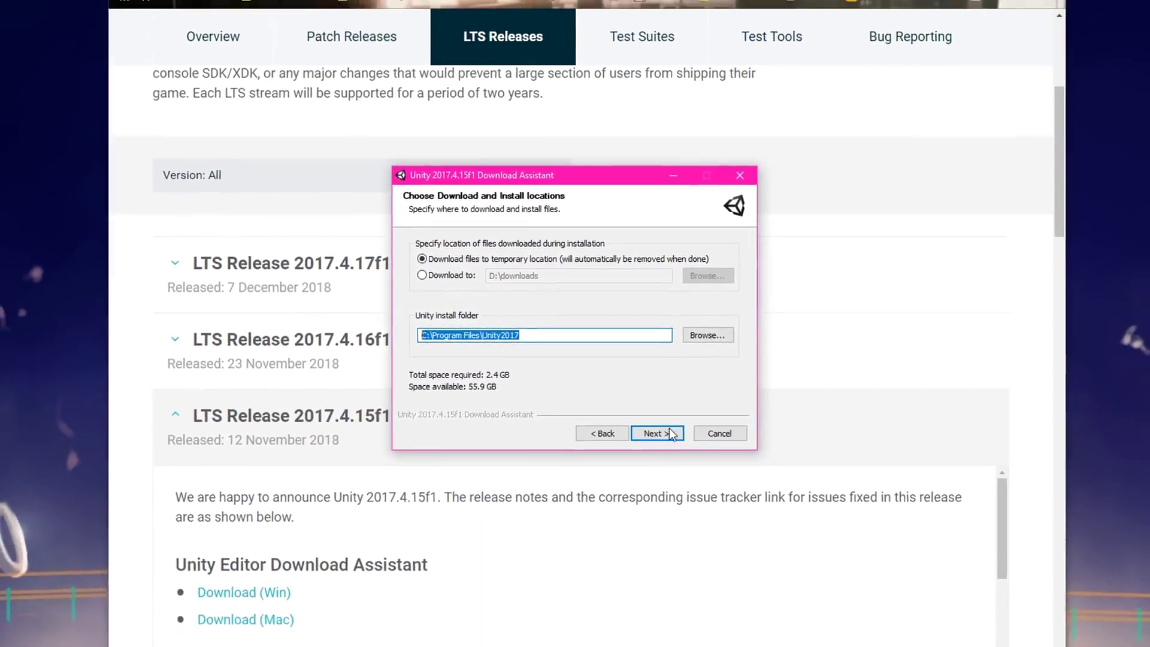
pyautogui.click(756, 566)
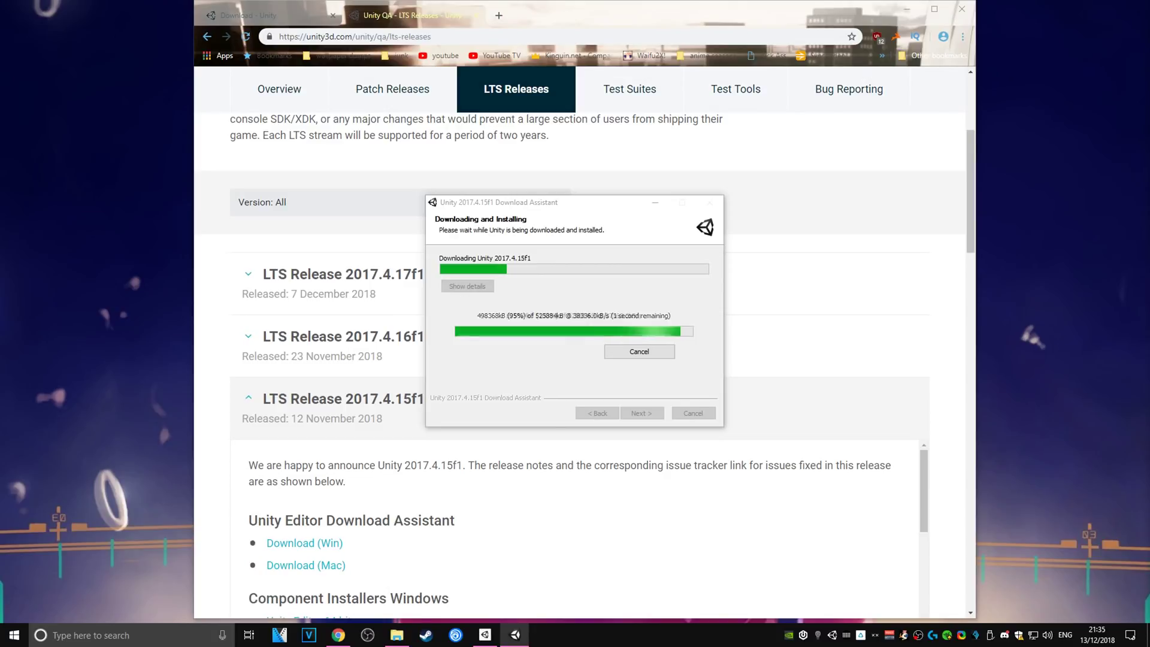
pyautogui.click(486, 287)
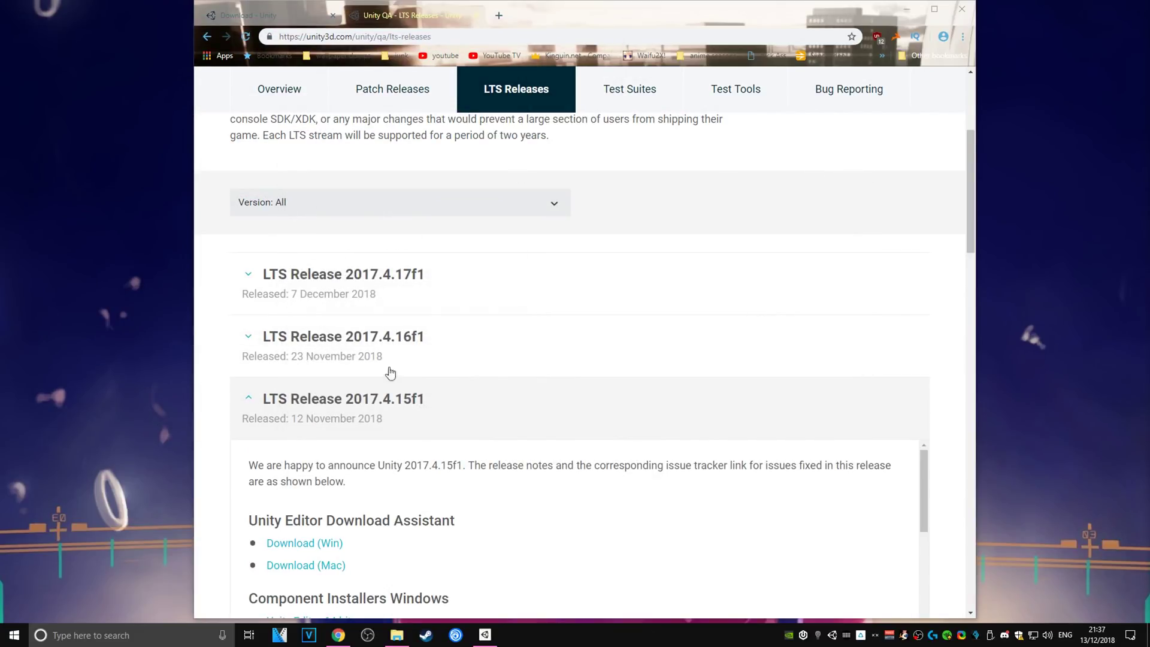
# Step: Close the browser and add the editor C:\Program Files\Unity2017\Editor\Unity.exe to Unity Hub's installs
pyautogui.click(972, 10)
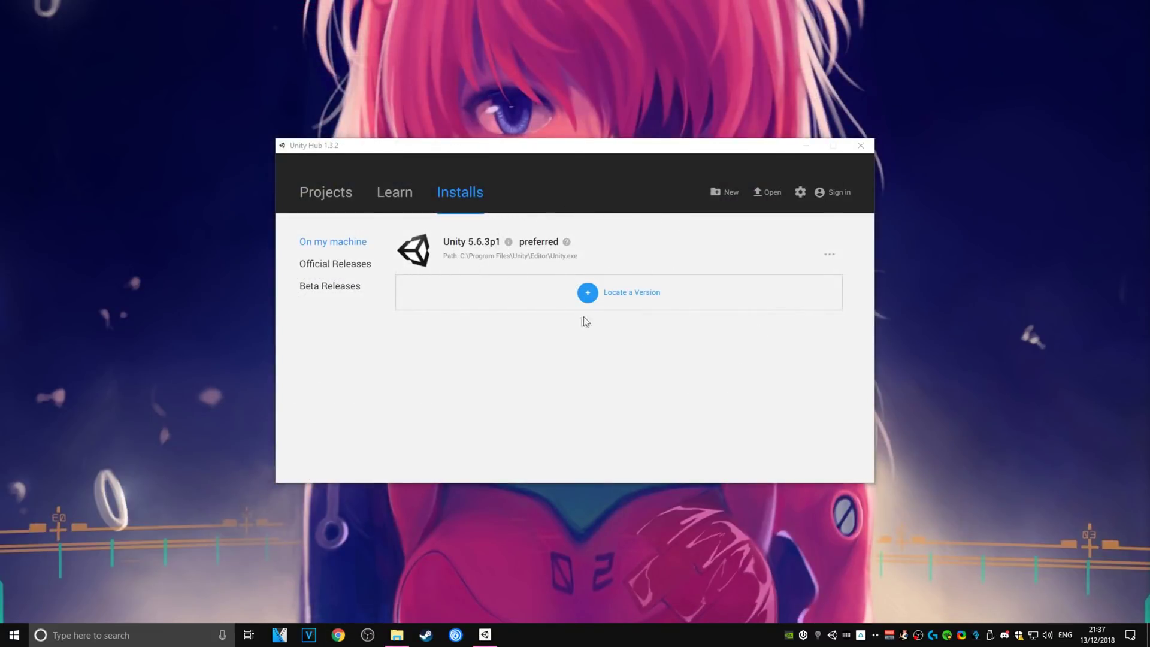
pyautogui.click(610, 291)
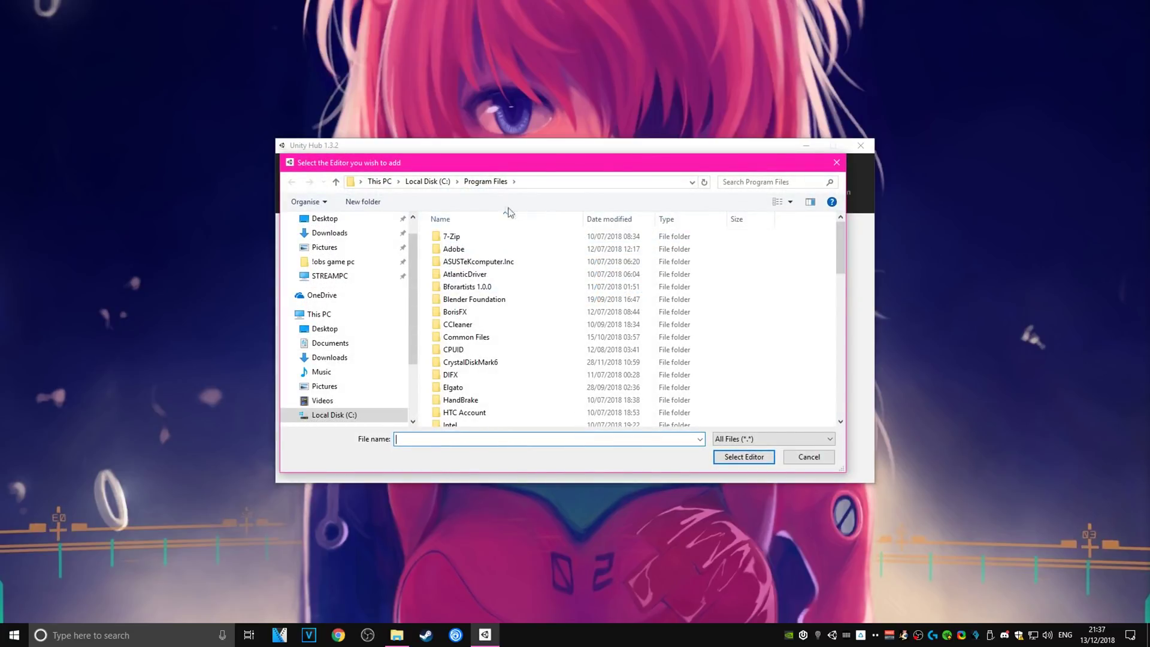
pyautogui.scroll(-3, 500, 393)
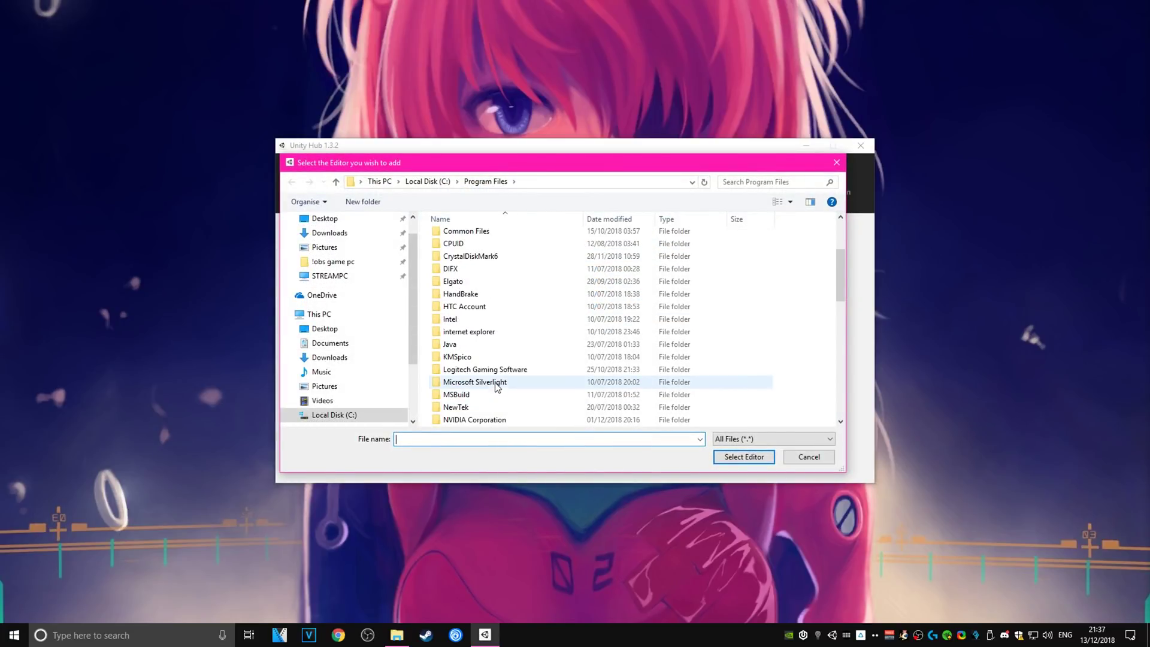
pyautogui.scroll(-10, 496, 377)
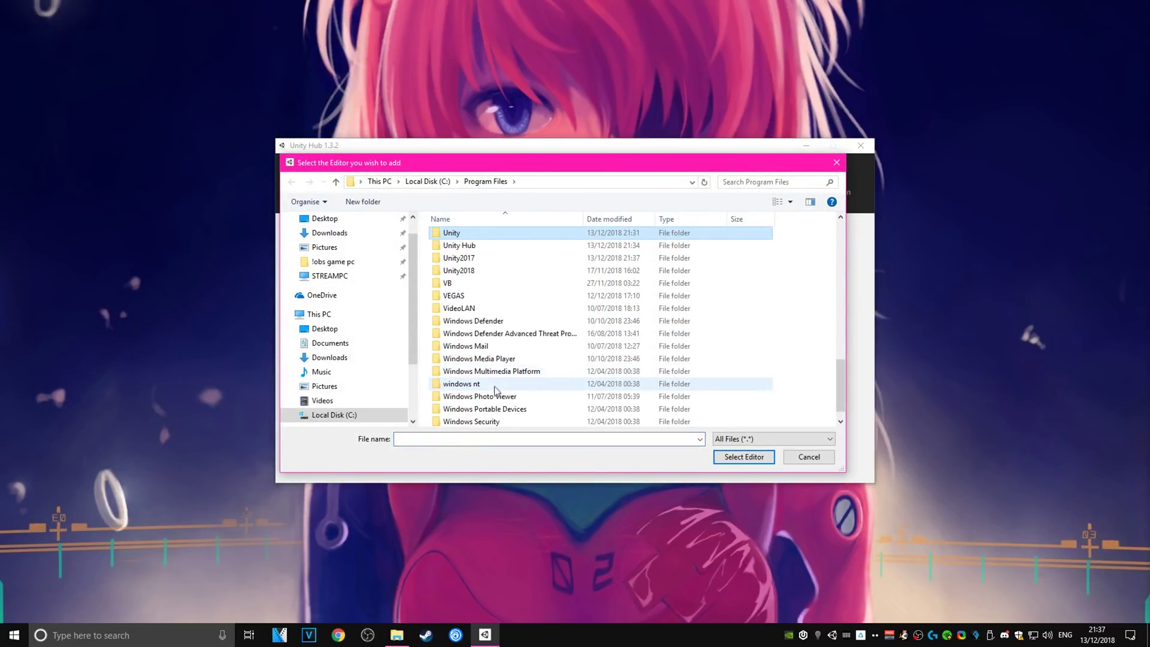
pyautogui.doubleClick(479, 259)
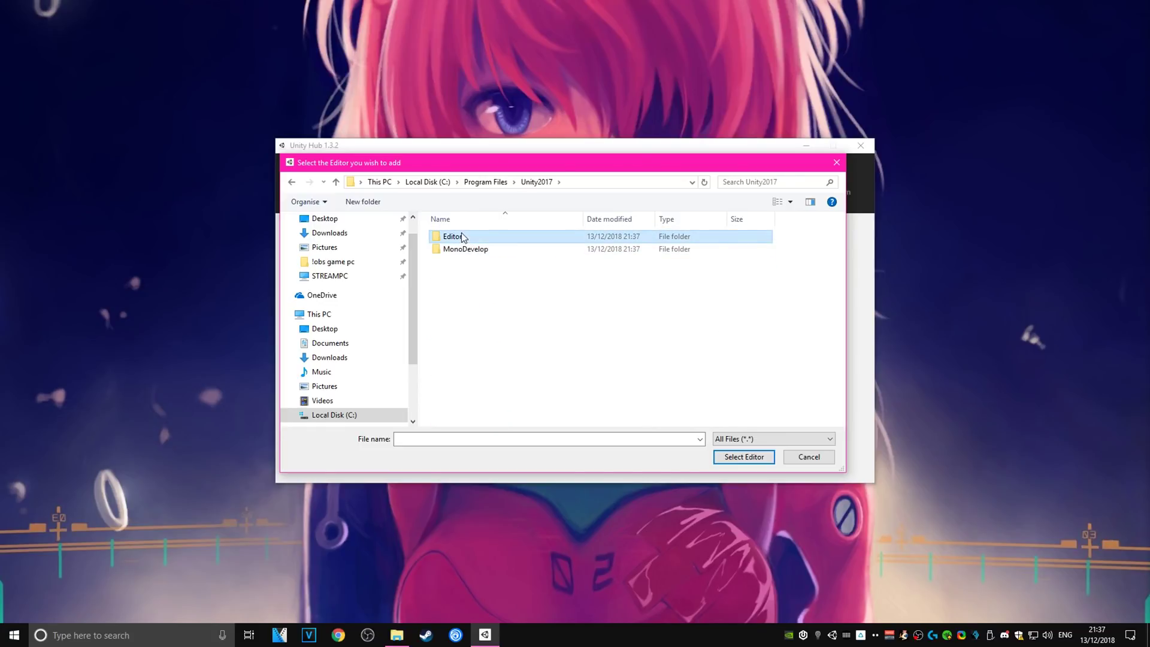
pyautogui.doubleClick(464, 236)
pyautogui.click(474, 298)
pyautogui.scroll(-6, 474, 299)
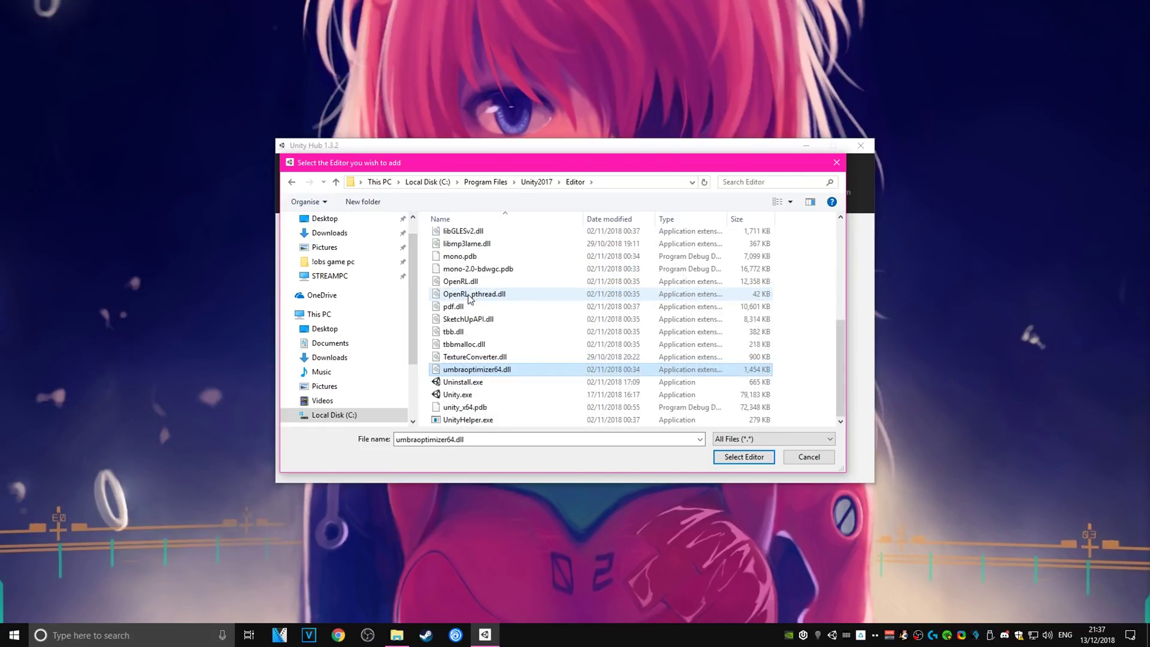
pyautogui.click(470, 368)
pyautogui.click(462, 381)
pyautogui.click(454, 394)
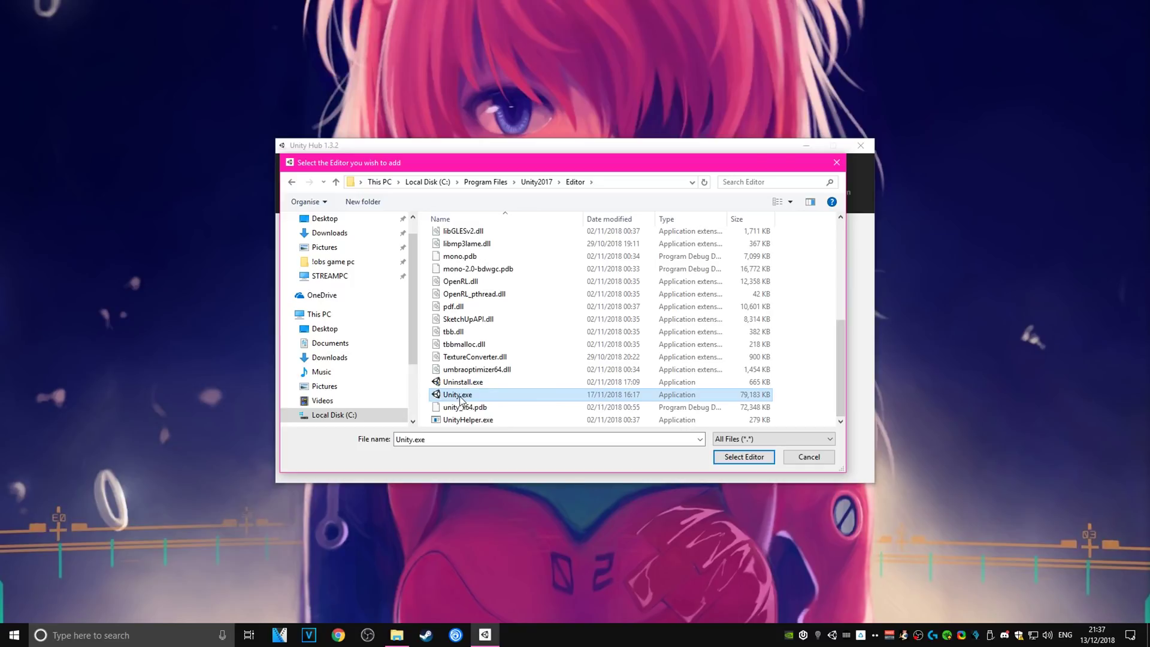
pyautogui.doubleClick(459, 395)
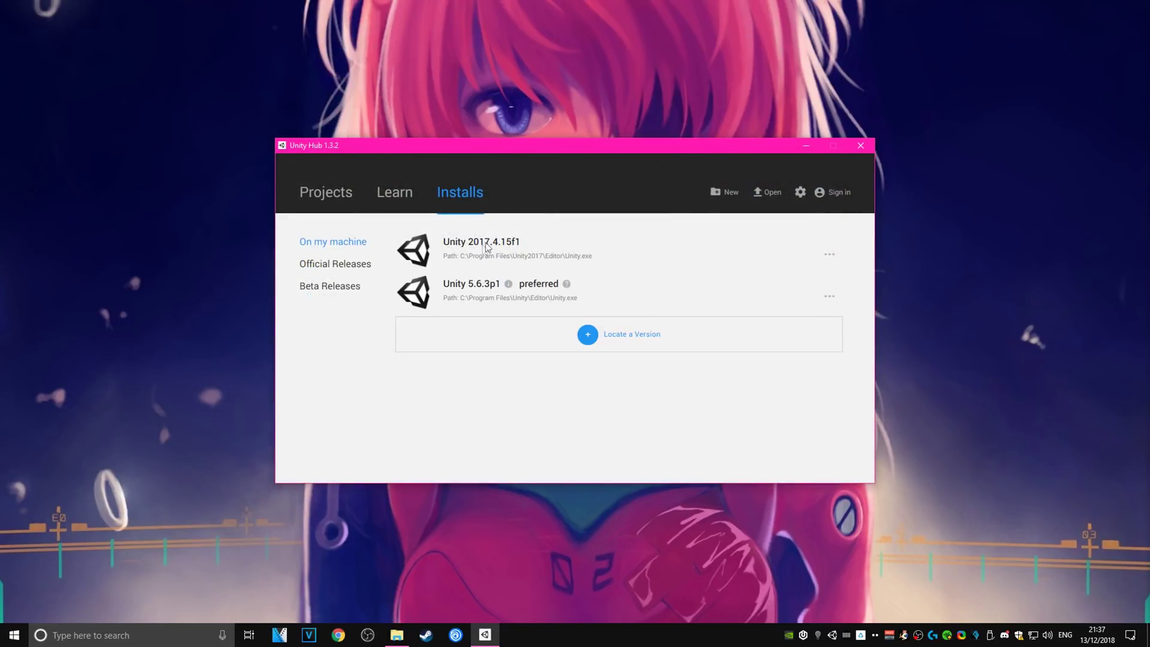
# Step: Open the project Lost pause v5.6.3p1 latest from Unity Hub's project list and view its avatar in the scene
pyautogui.click(331, 198)
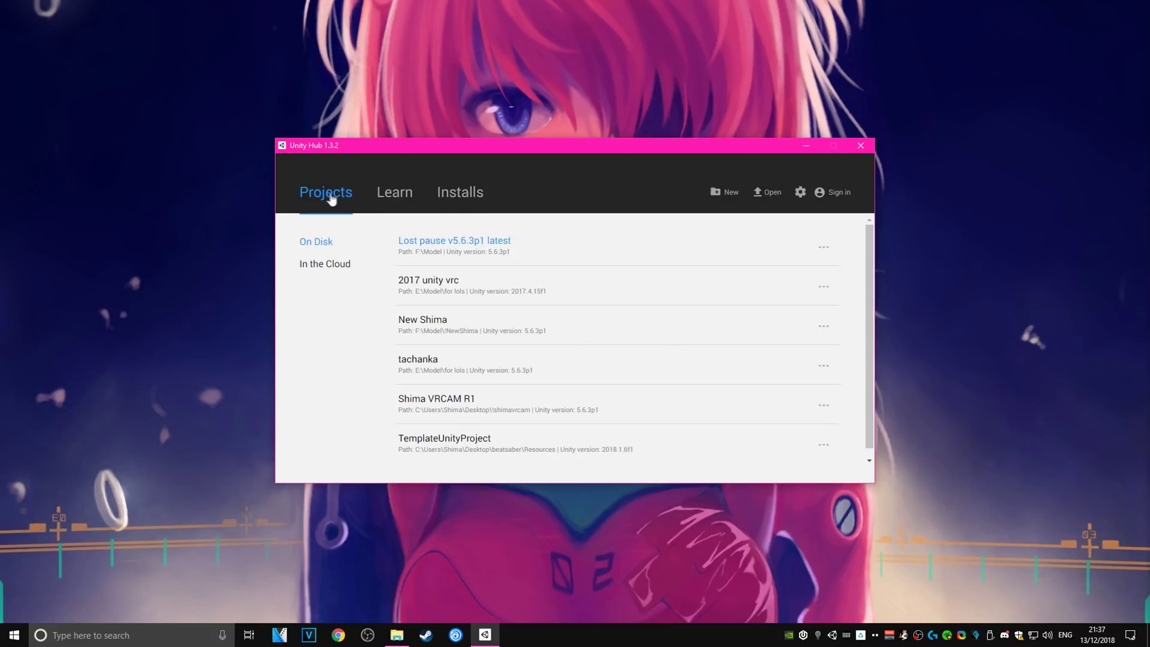
pyautogui.click(481, 255)
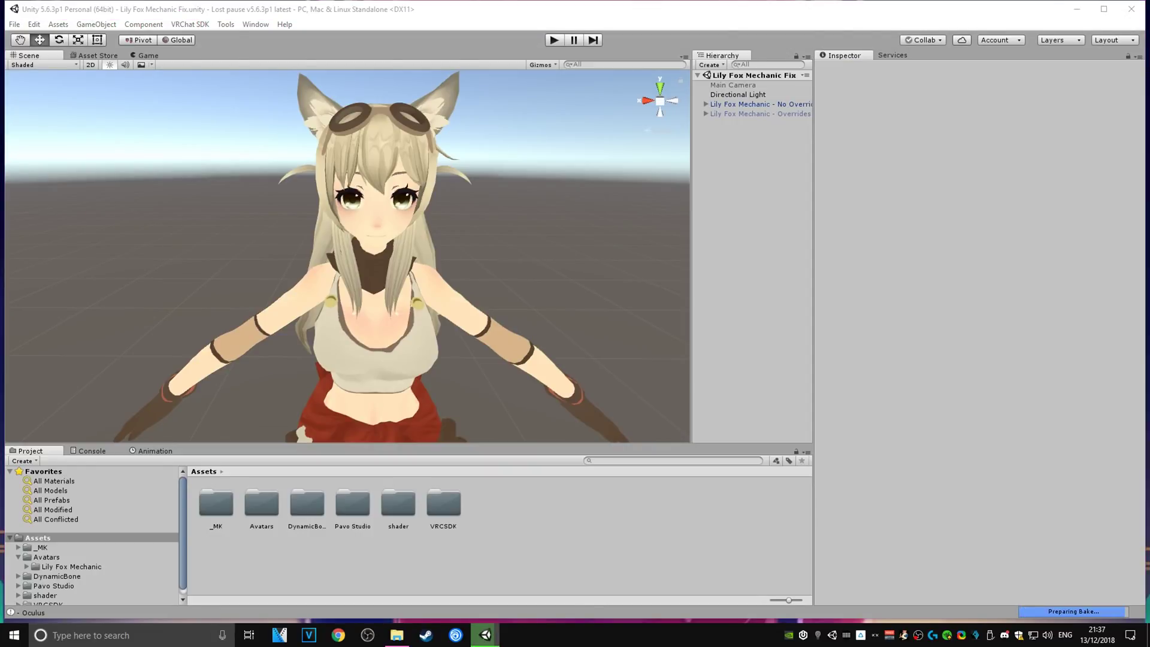
pyautogui.moveTo(372, 259); pyautogui.dragTo(392, 238, button='right')
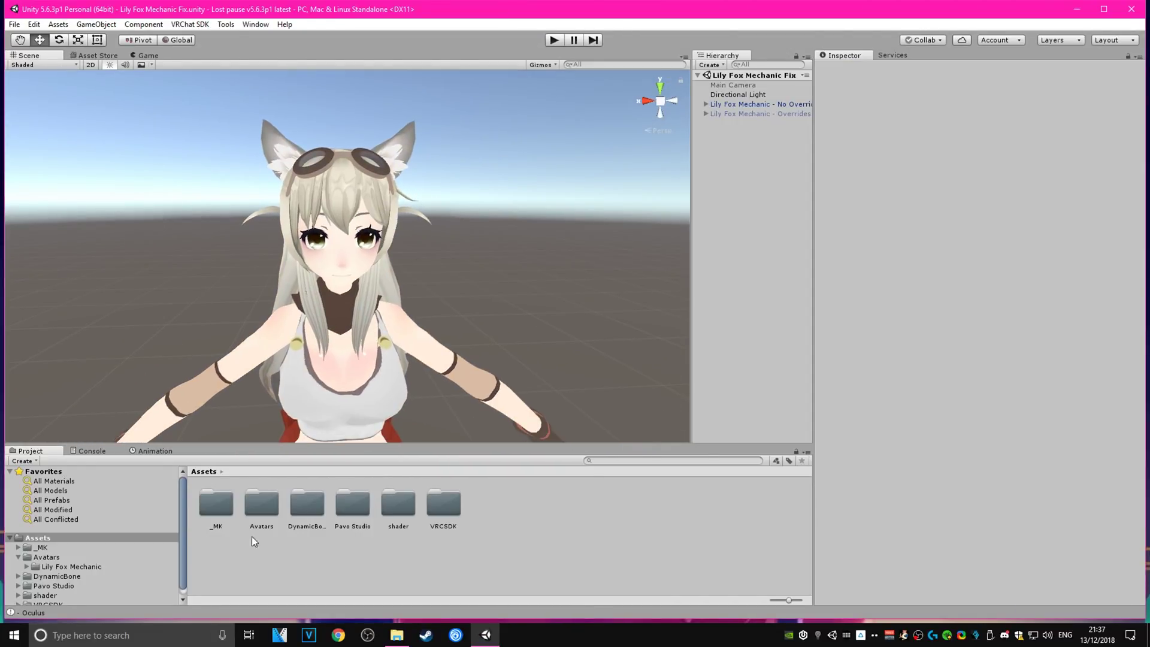
pyautogui.scroll(-5, 179, 394)
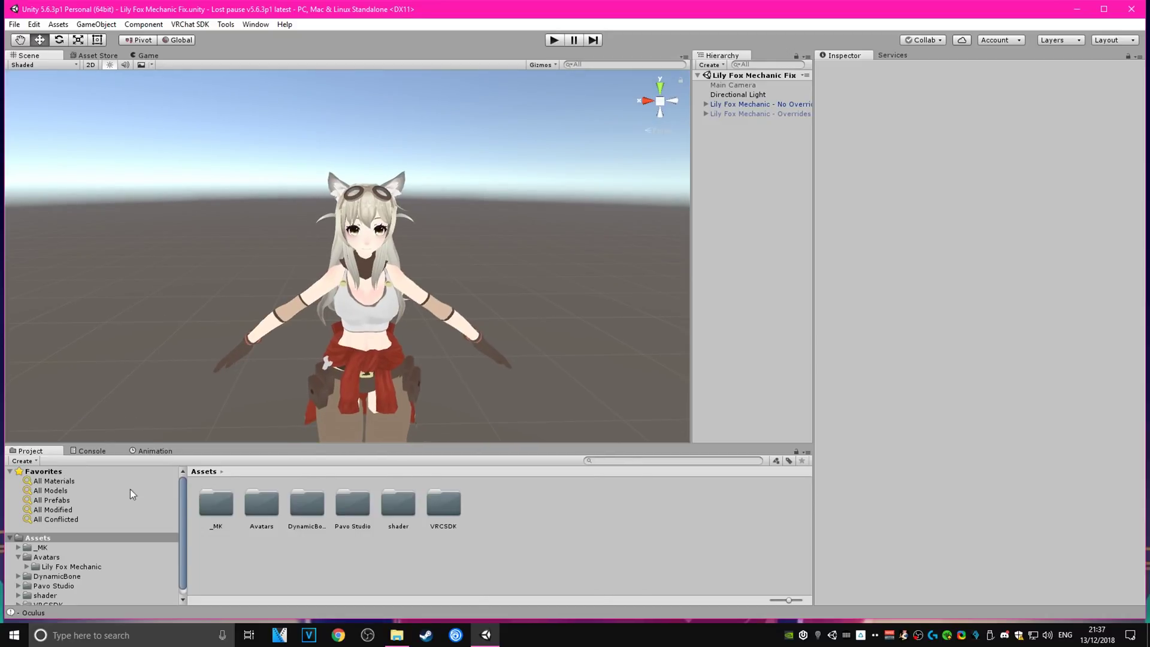
# Step: Start a package export of the whole Assets folder, collapse the item list to its top-level folders and exclude VRCSDK
pyautogui.rightClick(45, 539)
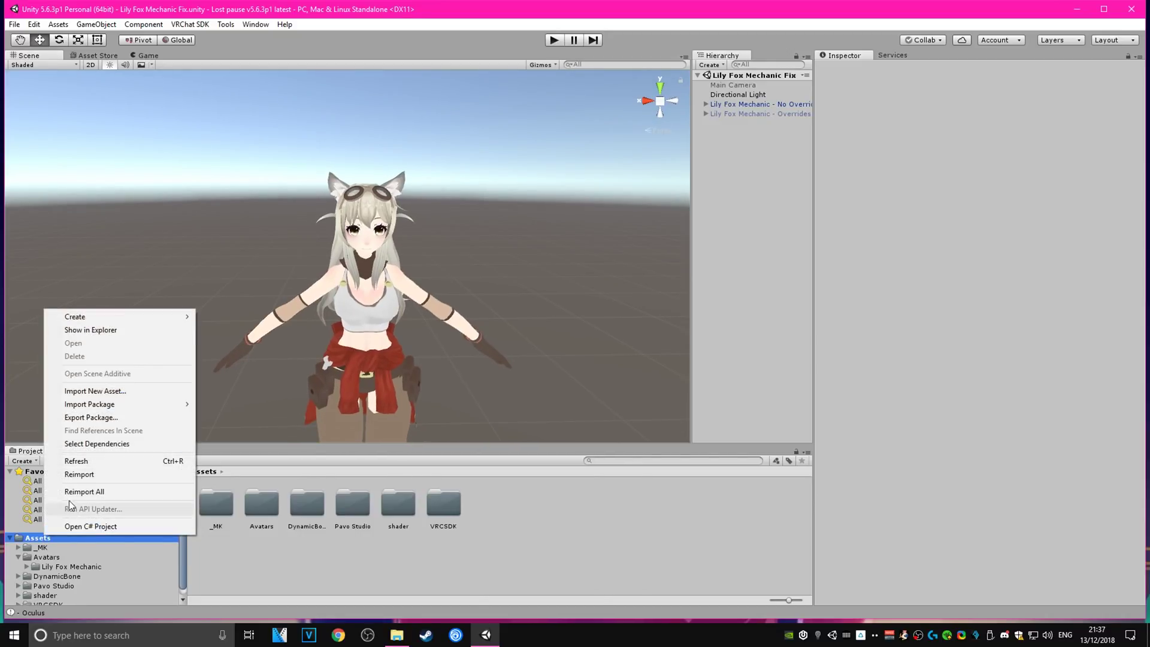
pyautogui.click(102, 417)
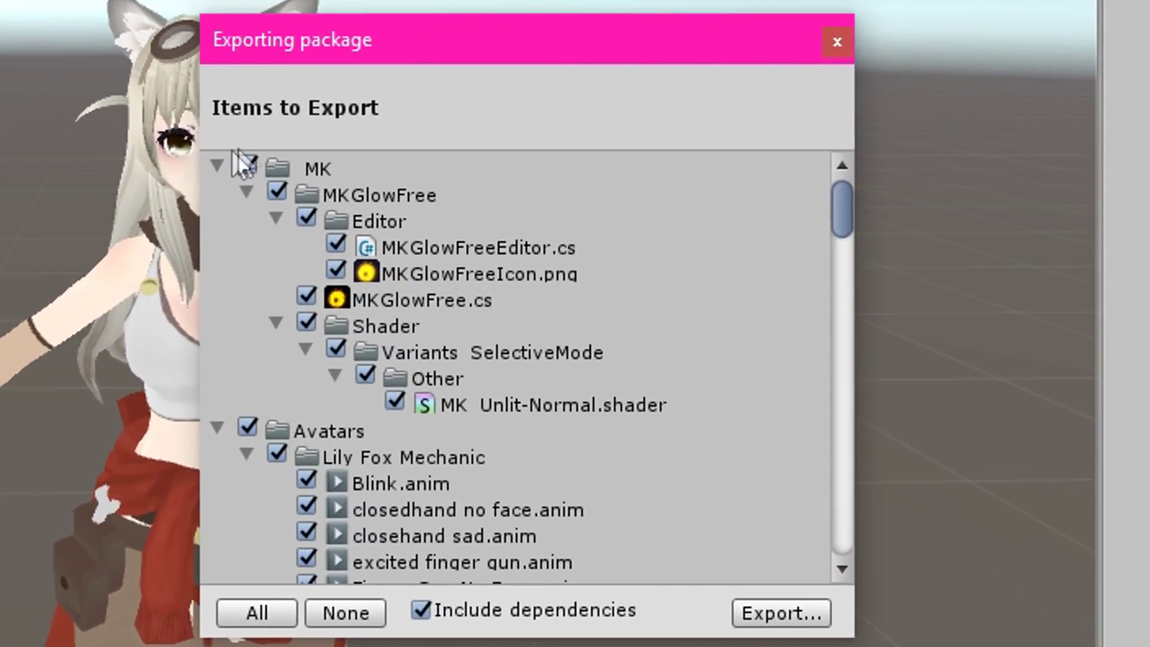
pyautogui.click(217, 164)
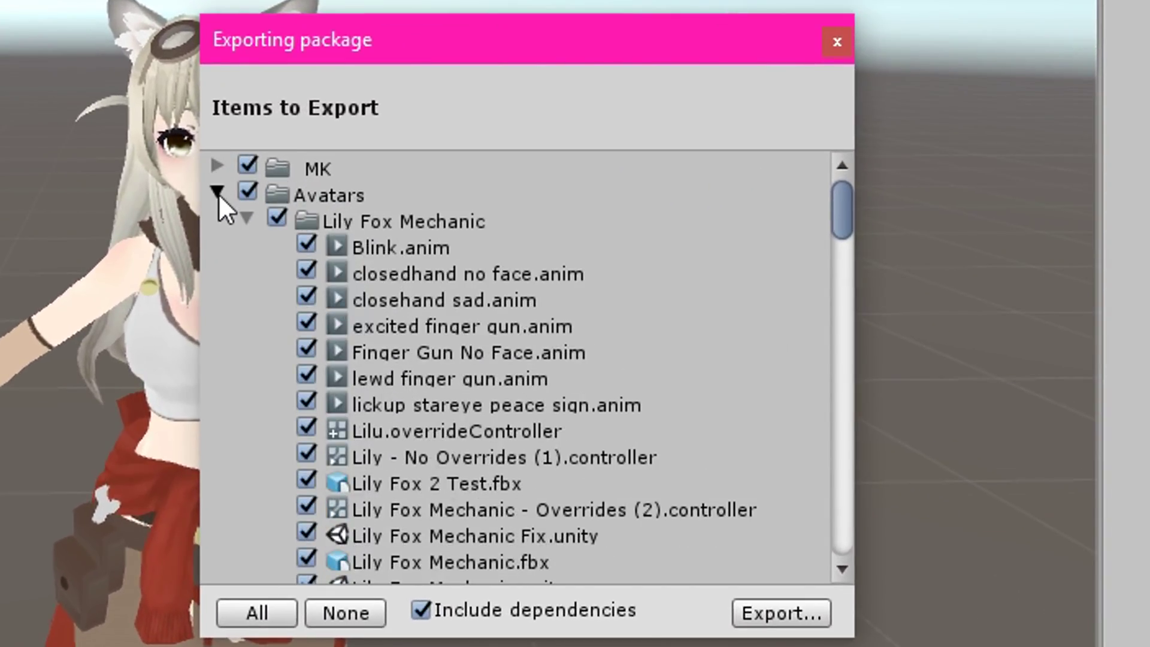
pyautogui.click(218, 192)
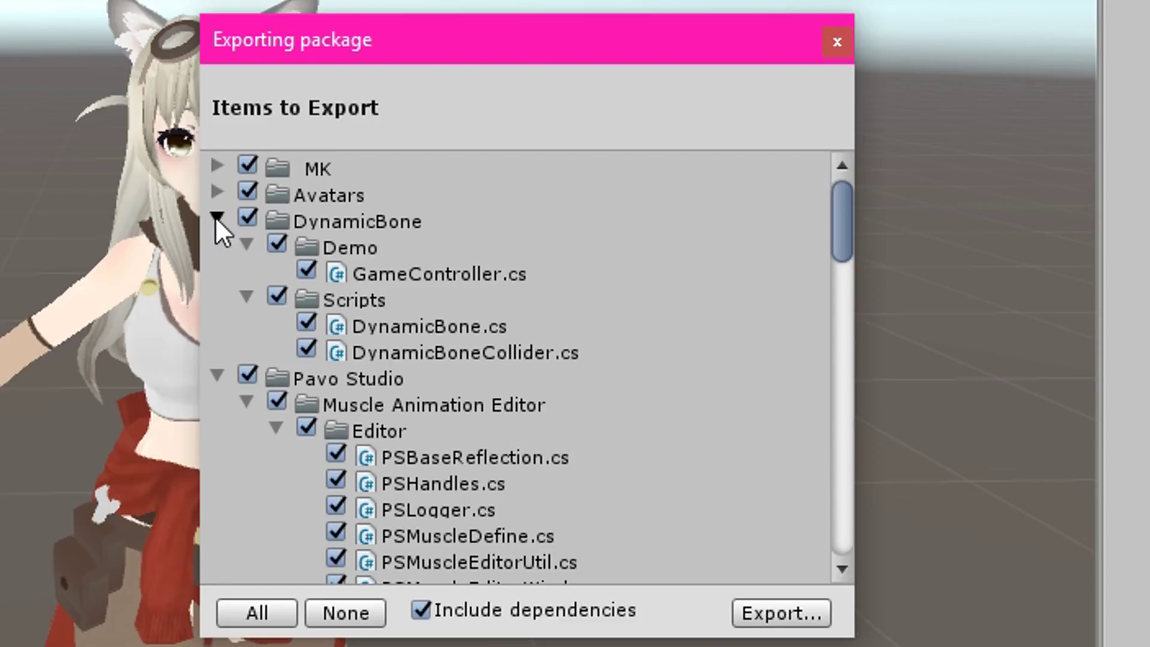
pyautogui.click(215, 217)
pyautogui.click(215, 243)
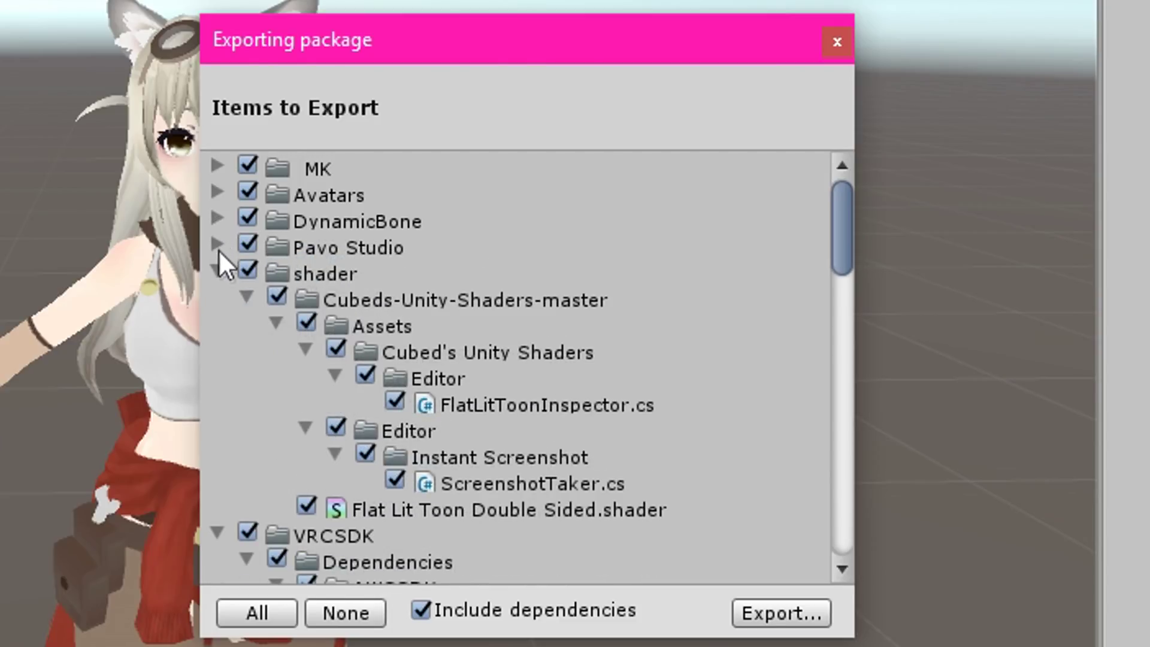
pyautogui.click(218, 271)
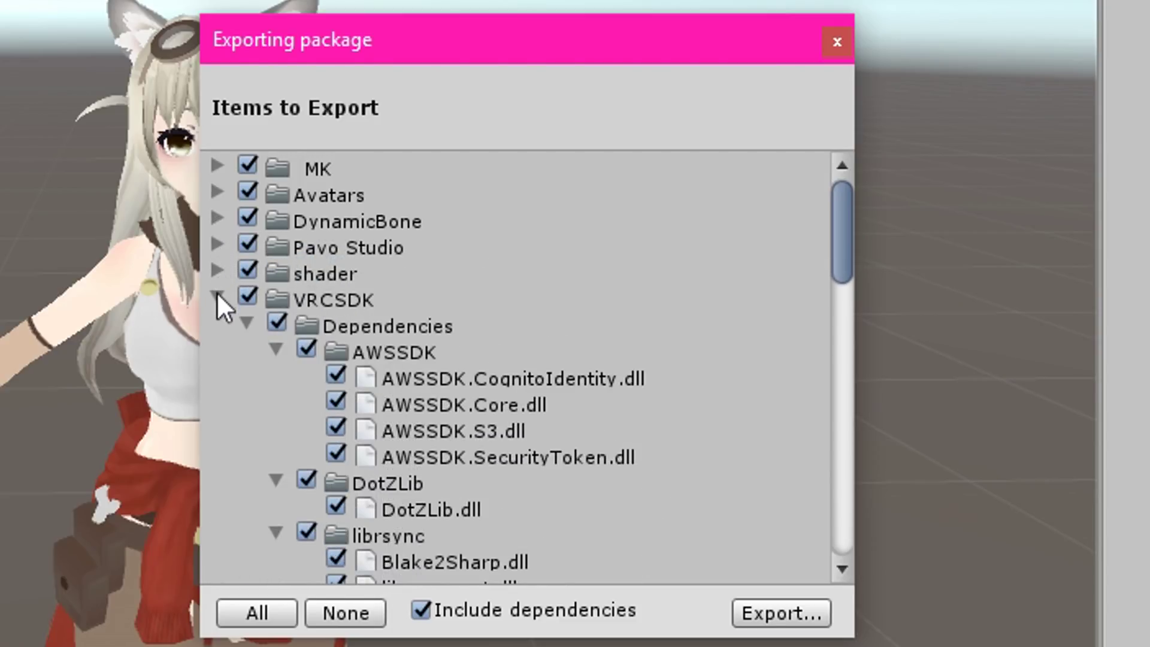
pyautogui.click(215, 298)
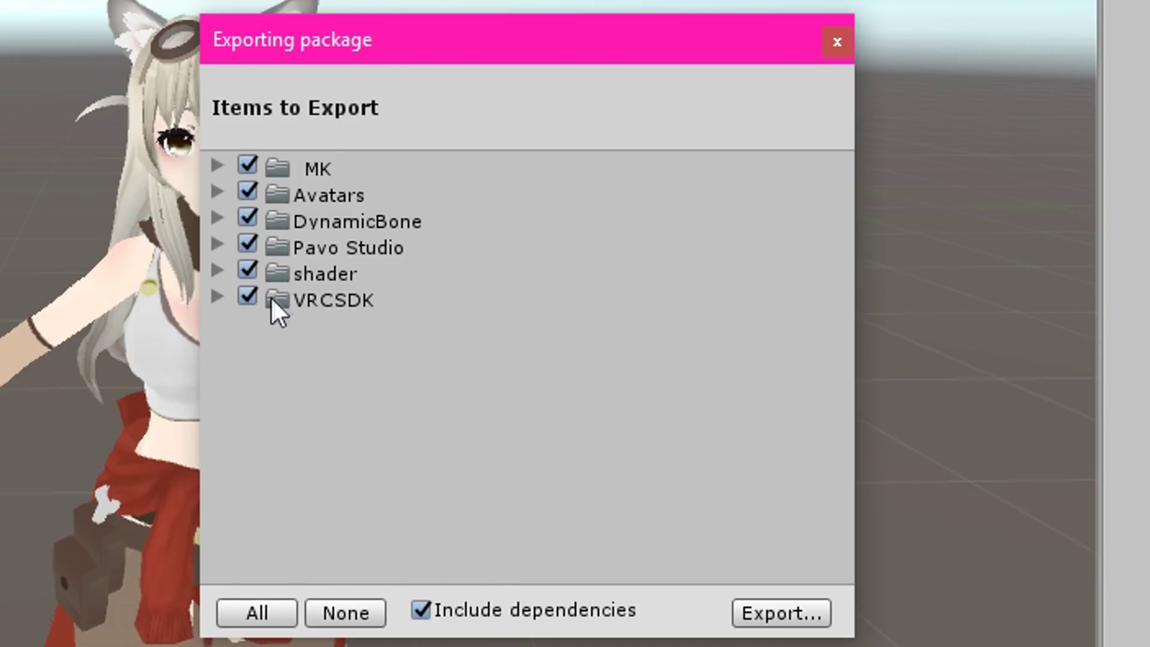
pyautogui.click(247, 298)
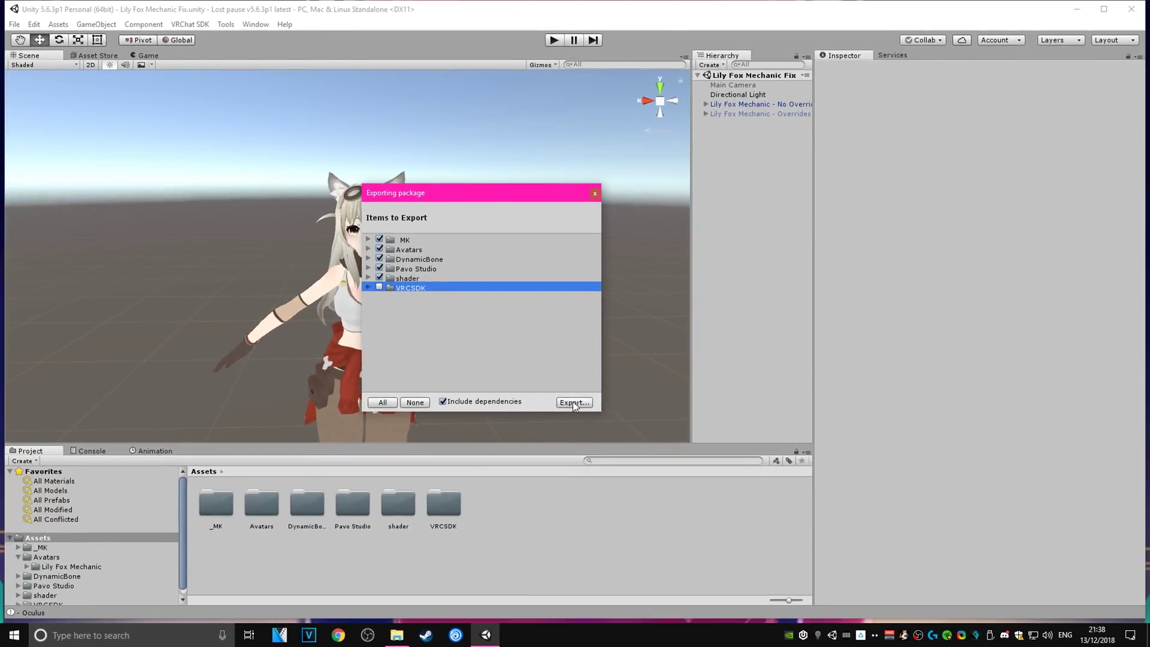
# Step: Export the package as Lost Pause Transfer into the Model folder on drive F:
pyautogui.click(573, 402)
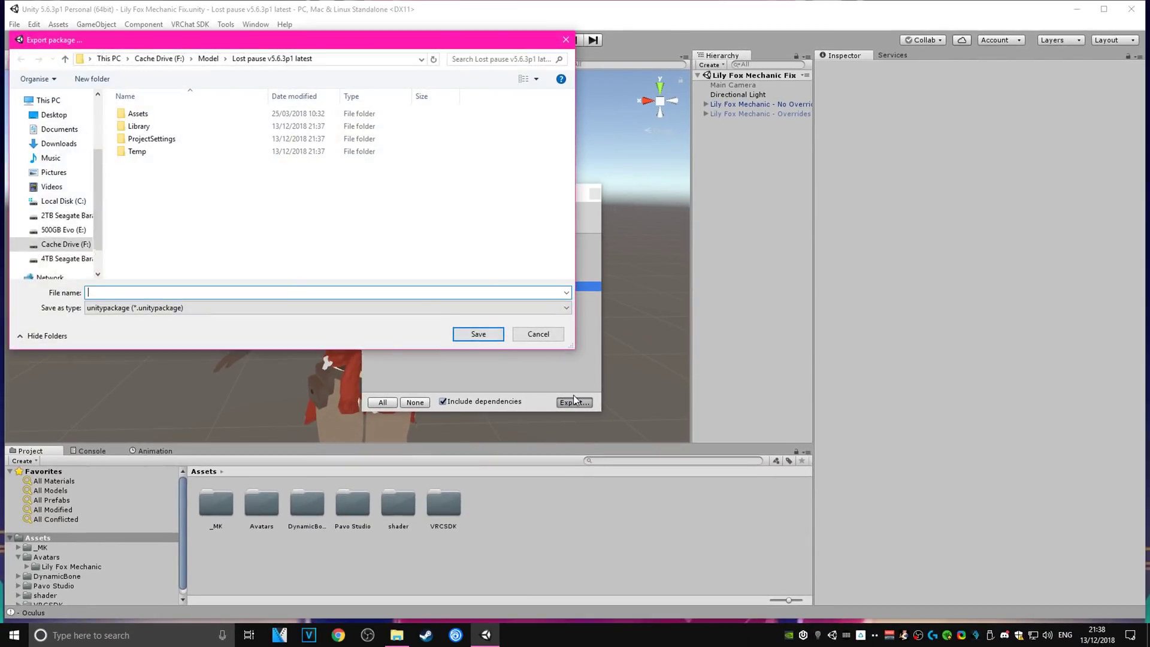
pyautogui.click(205, 58)
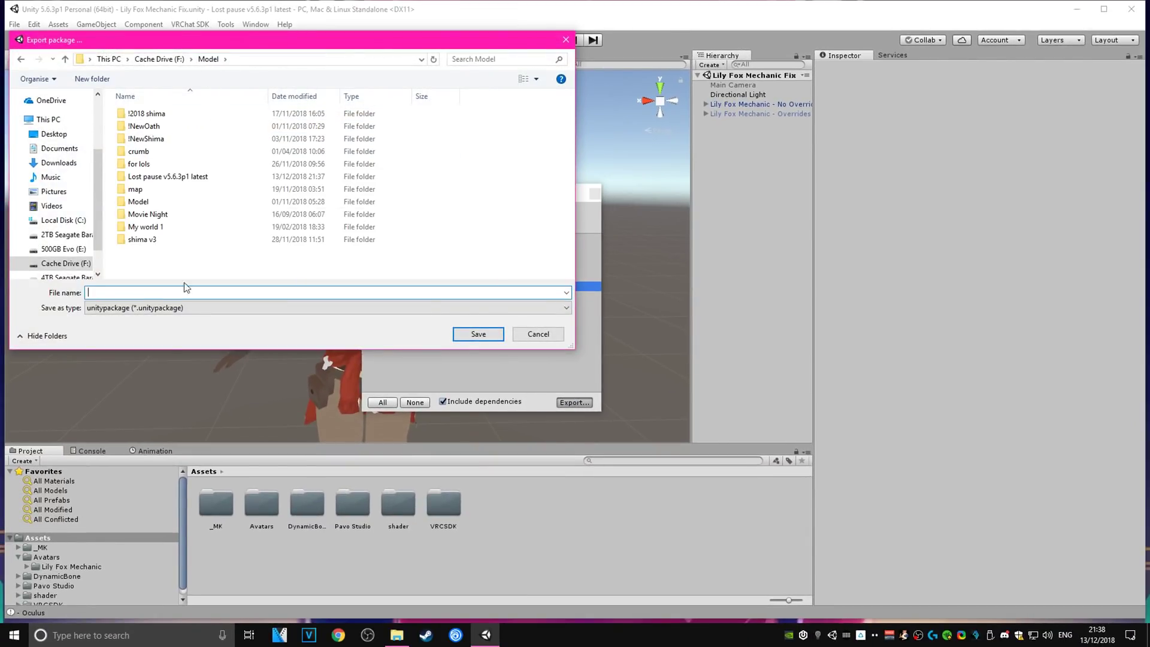
pyautogui.write('Lost Pause Transfer')
pyautogui.press('Return')
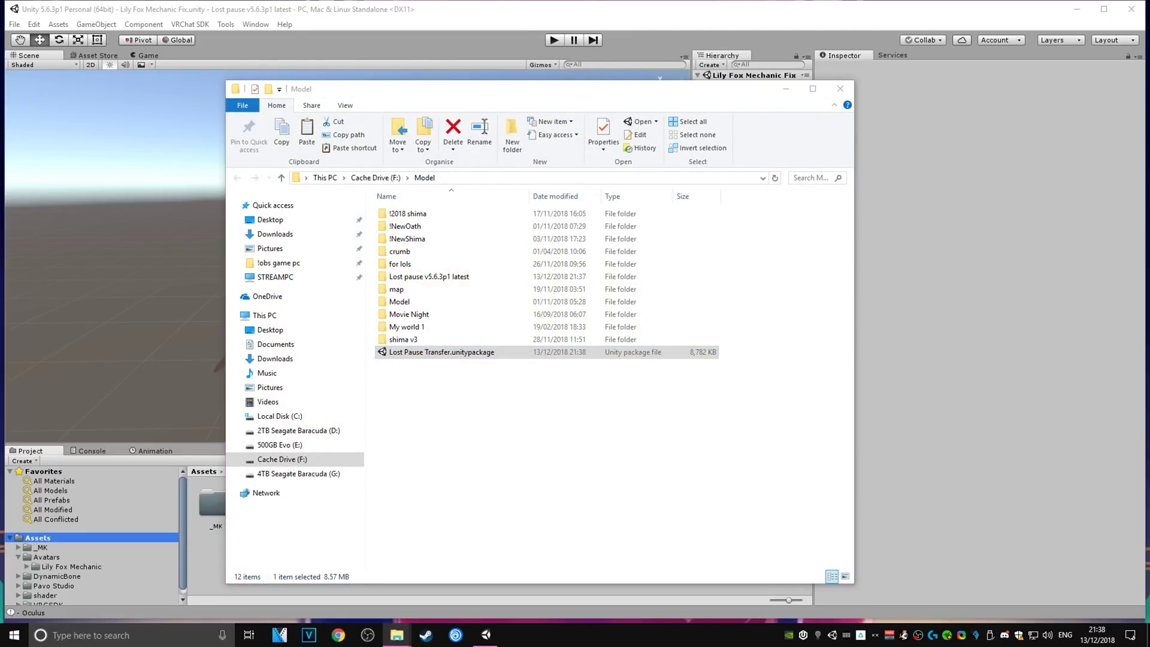
# Step: Download the VRChat SDK from the VRChat website, place the unitypackage in the F:\Model folder and close the browser
pyautogui.moveTo(0, 198); pyautogui.dragTo(527, 0)
pyautogui.click(76, 178)
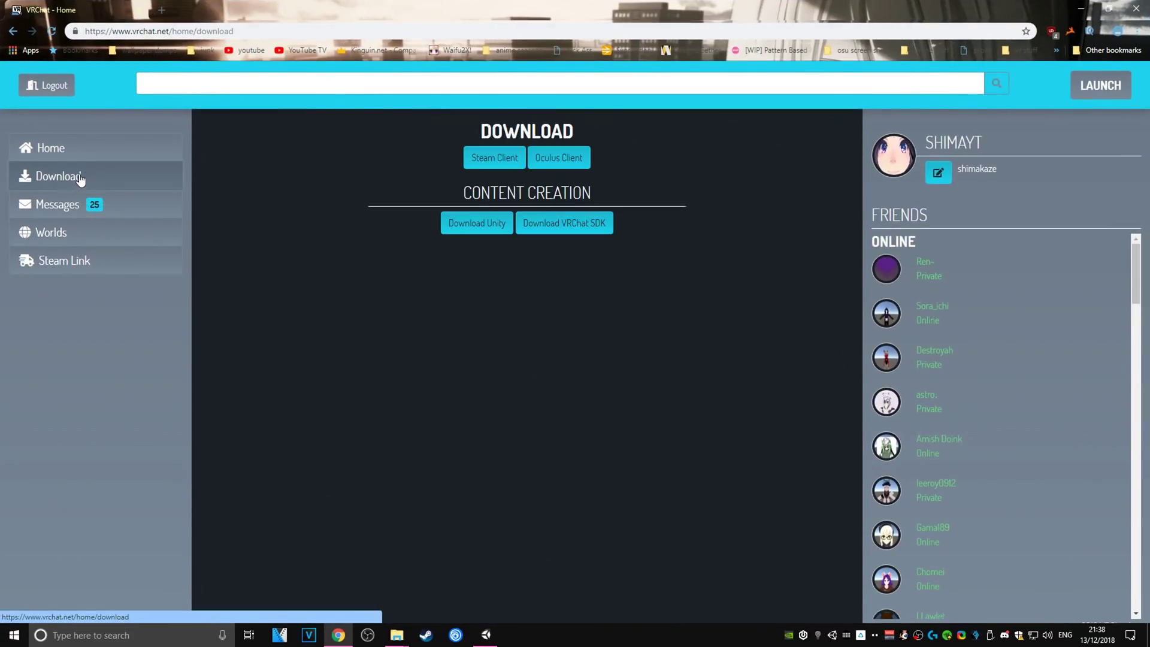
pyautogui.click(563, 229)
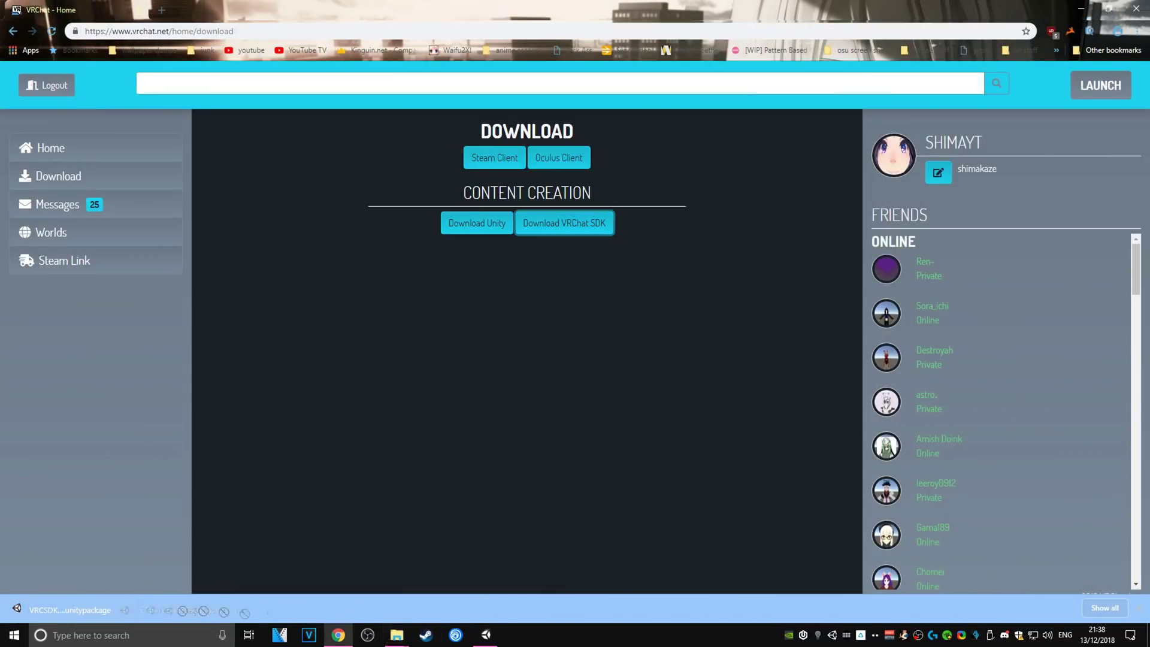
pyautogui.moveTo(244, 613); pyautogui.dragTo(479, 408)
pyautogui.click(1135, 8)
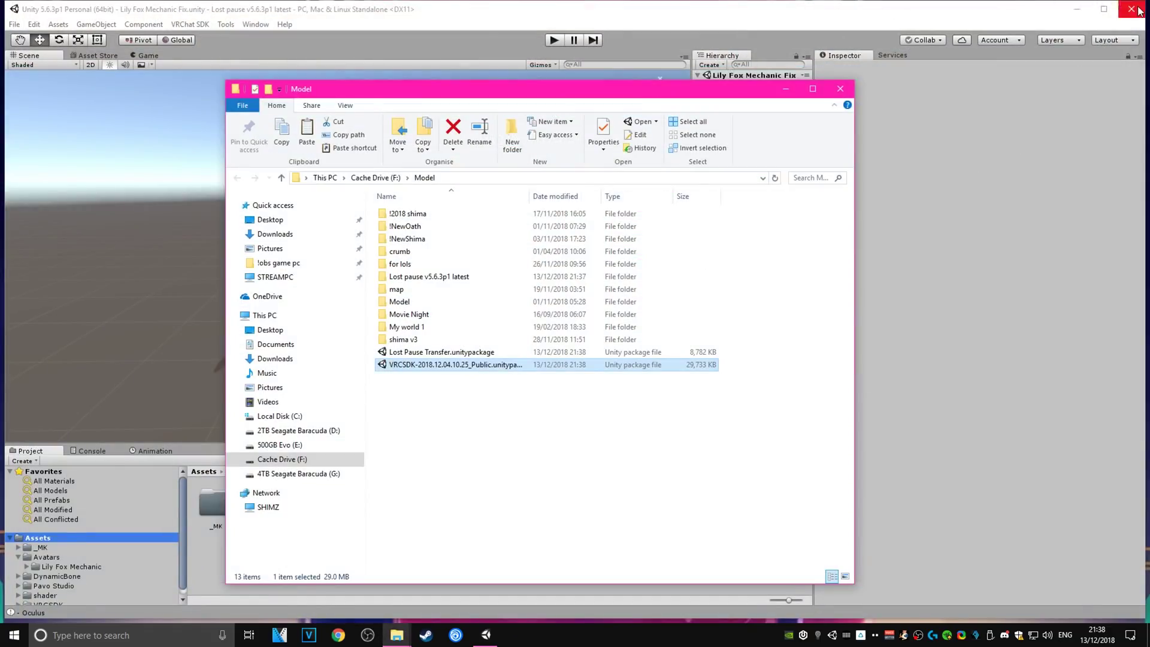
# Step: Close the Unity 5.6.3p1 project and launch Unity Hub
pyautogui.click(1135, 9)
pyautogui.press('super')
pyautogui.write('uni')
pyautogui.press('Return')
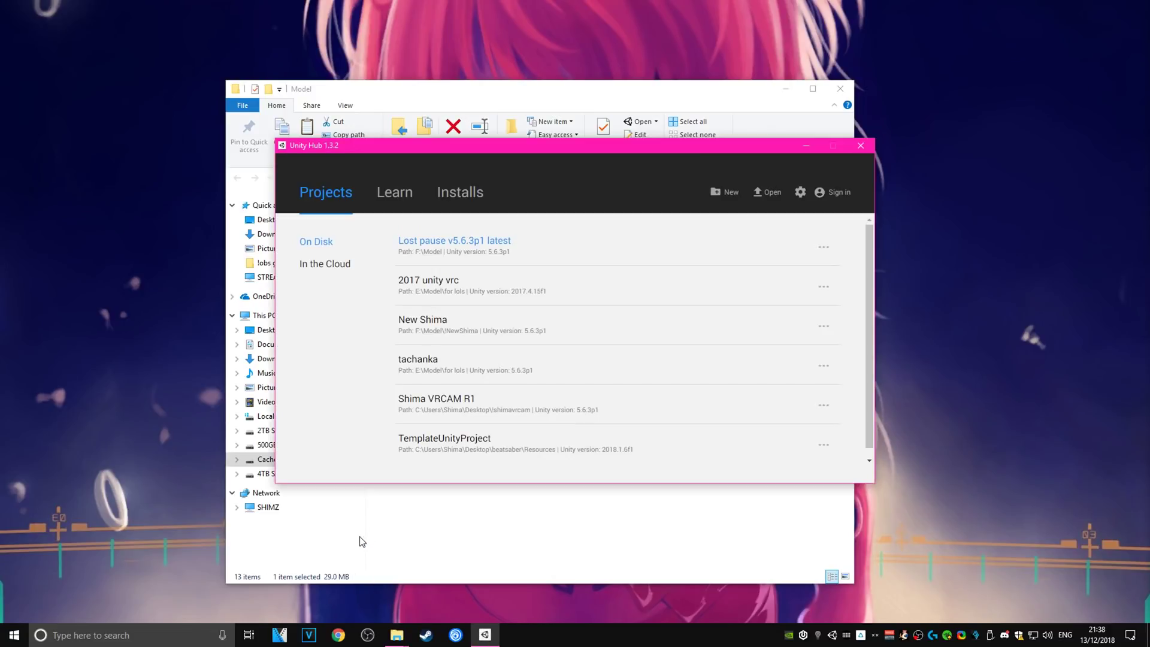
# Step: Start a new project in Unity Hub named Lost Pause 2018 with Unity version 2017.4.15f1
pyautogui.click(730, 192)
pyautogui.tripleClick(531, 284)
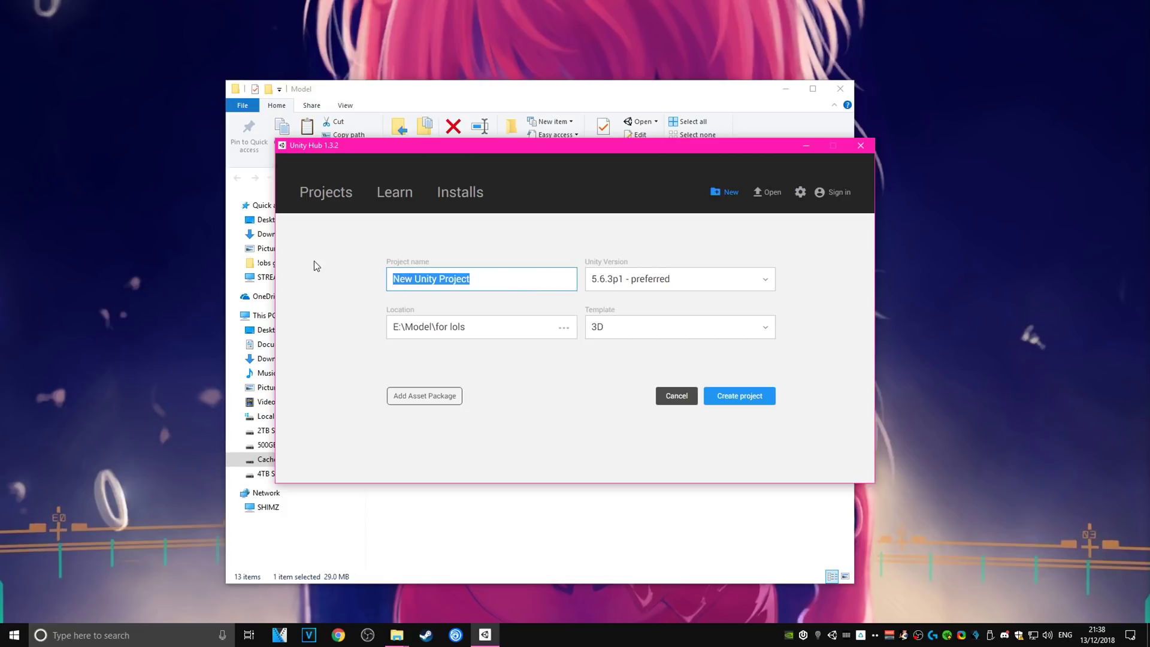
pyautogui.write('Lost Pause ')
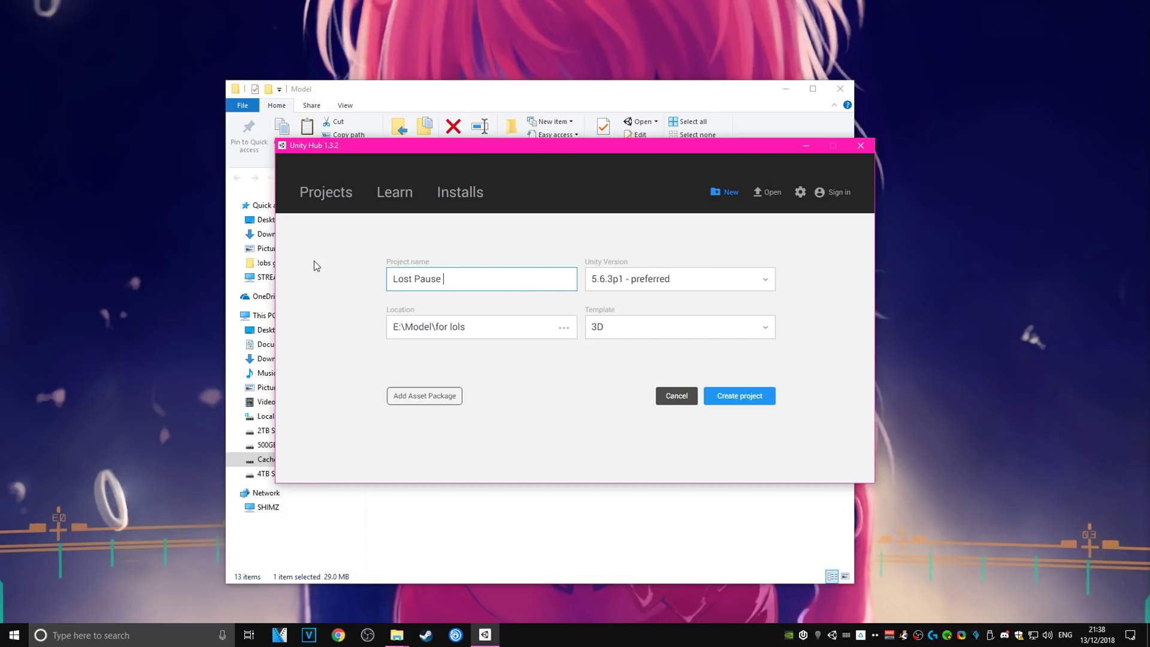
pyautogui.write('2018')
pyautogui.click(661, 283)
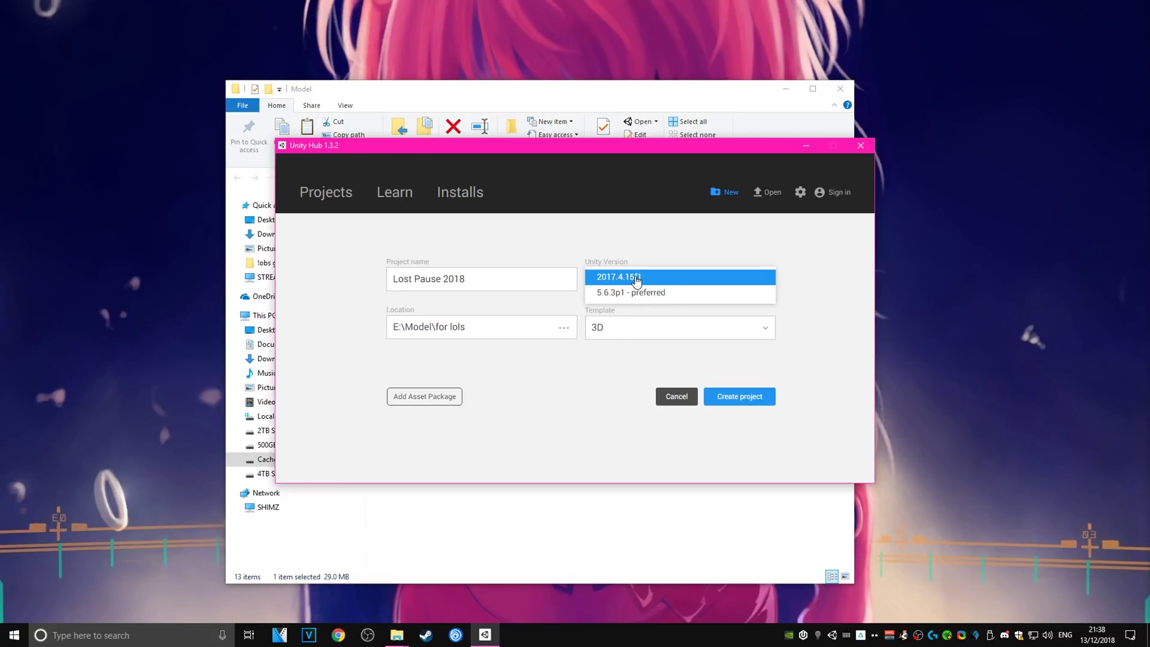
pyautogui.click(637, 277)
# Step: Set the project location to a new folder Lost Pause Updated in F:\Model and create the project
pyautogui.click(563, 328)
pyautogui.click(333, 386)
pyautogui.click(362, 202)
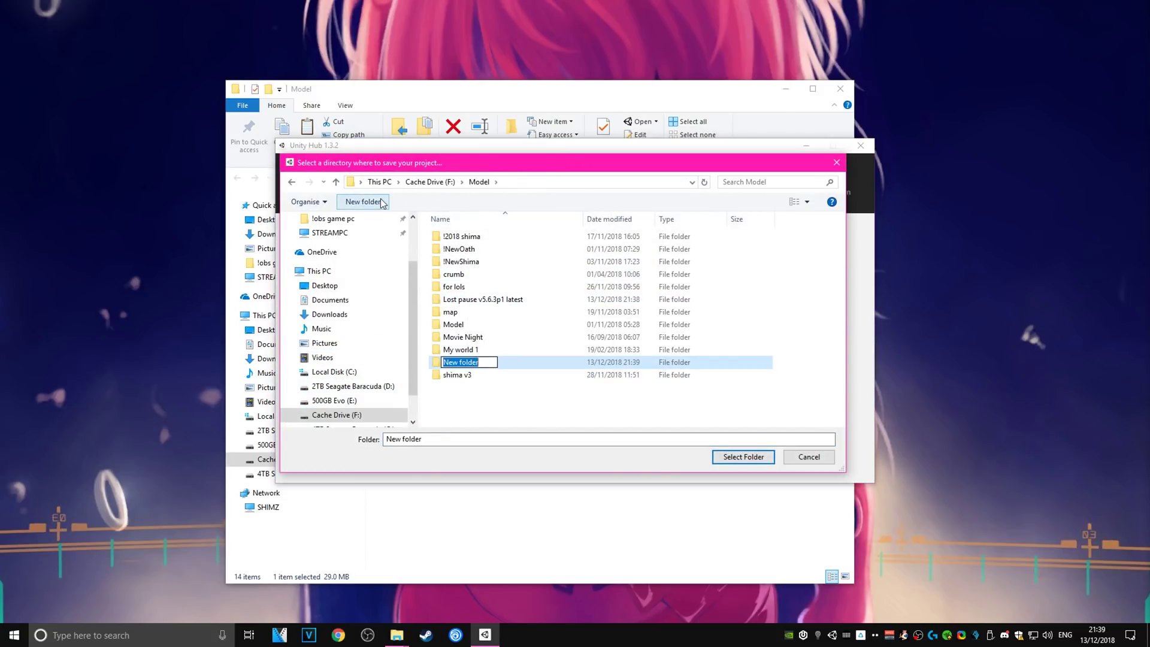
pyautogui.write('Lost Pause Updated')
pyautogui.press('Return')
pyautogui.click(723, 456)
pyautogui.click(738, 397)
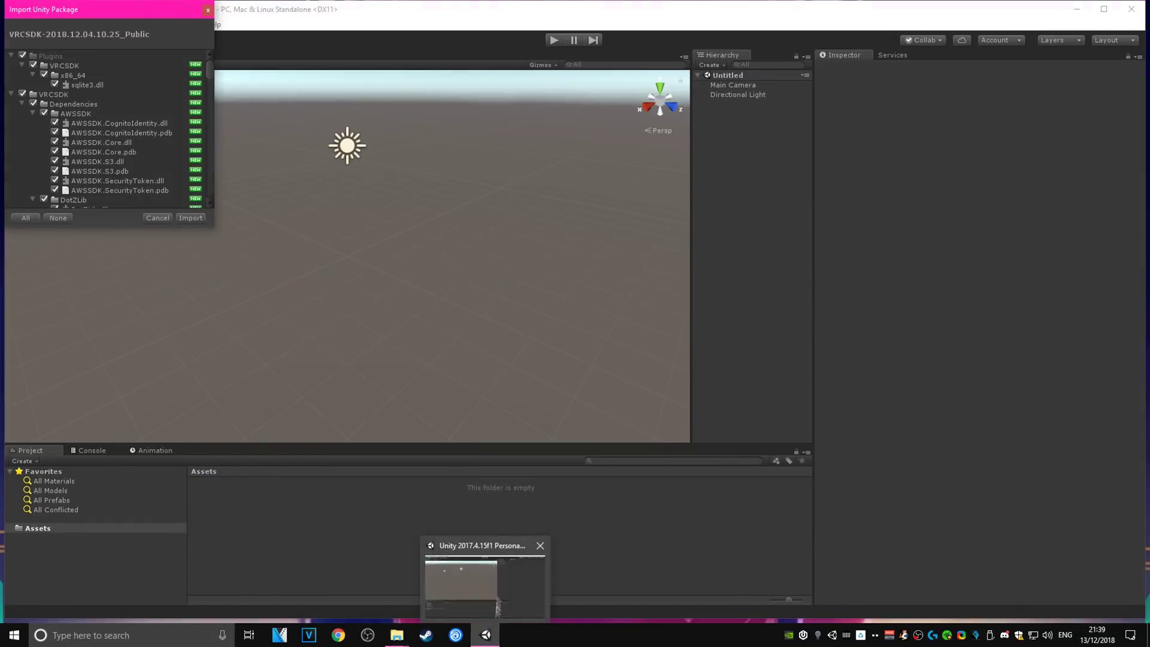
# Step: Import all items of the VRCSDK-2018.12.04.10.25_Public package and check the imported VRCSDK folder in Assets
pyautogui.click(191, 217)
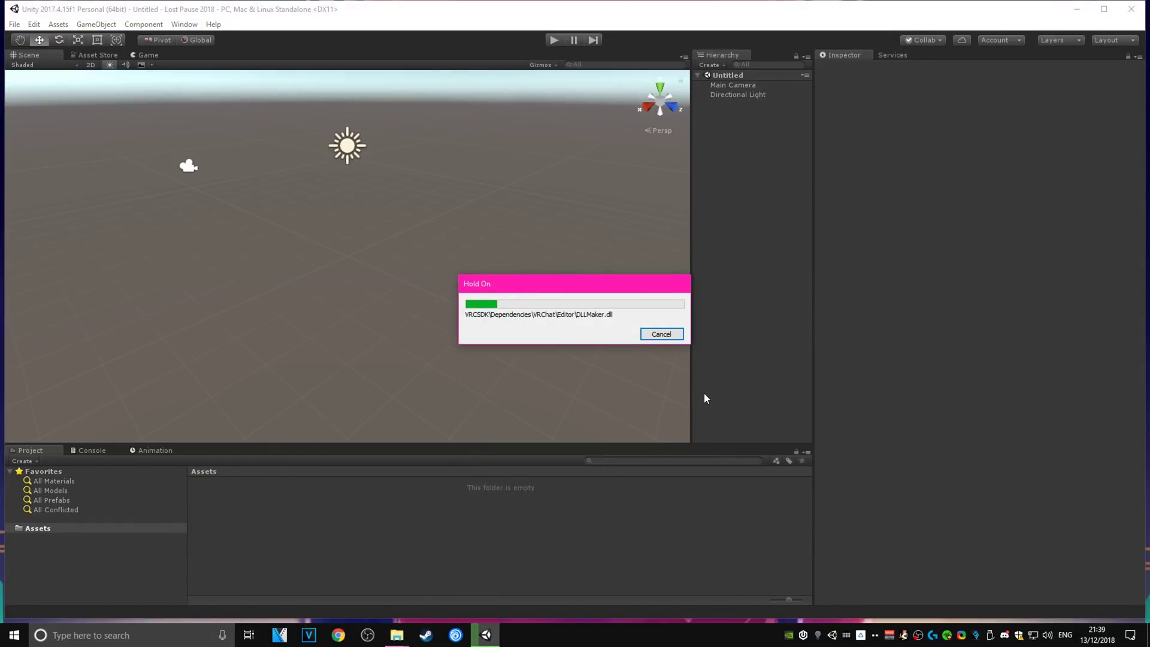
pyautogui.moveTo(397, 635)
pyautogui.click(436, 566)
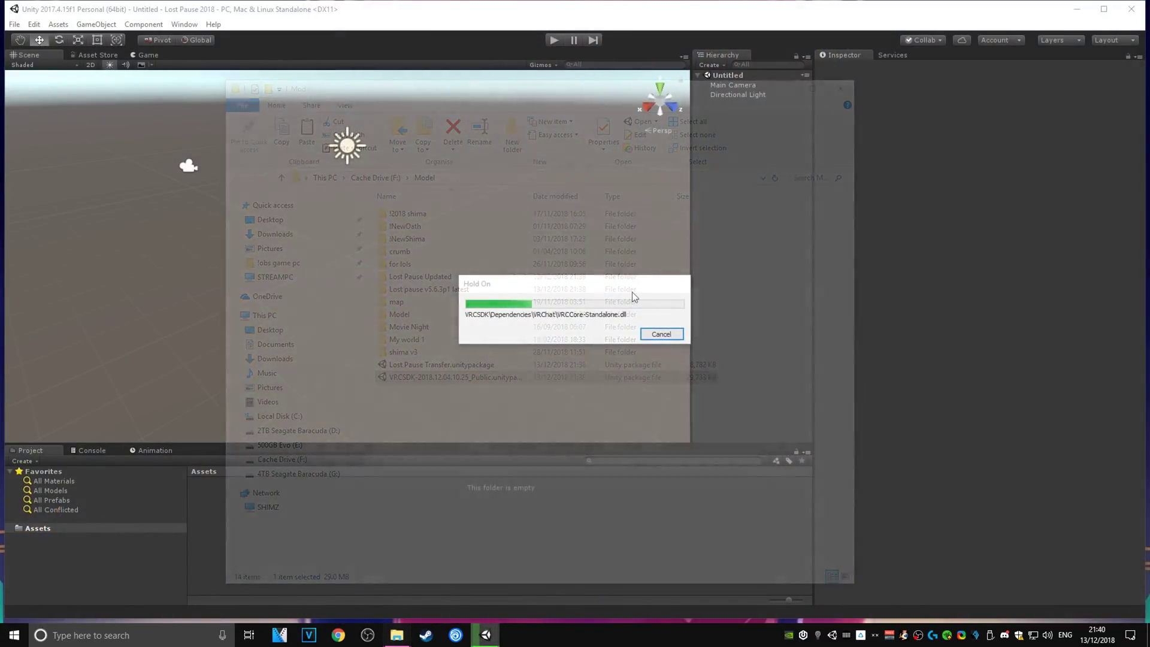
pyautogui.hotkey('alt', 'Tab')
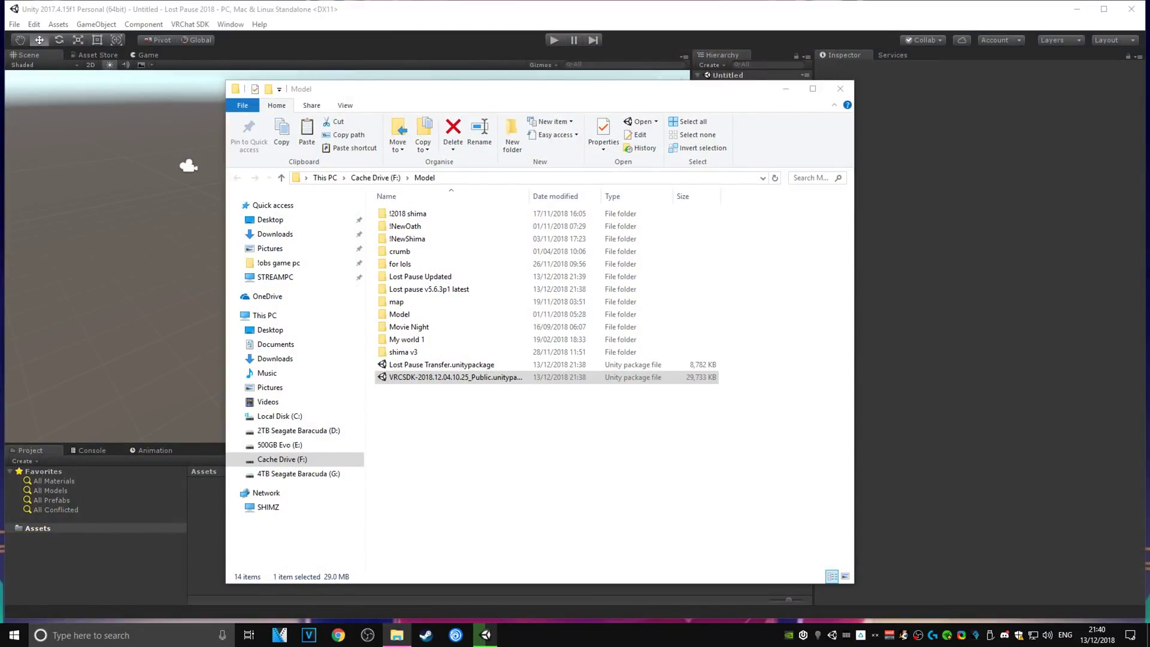
pyautogui.click(880, 421)
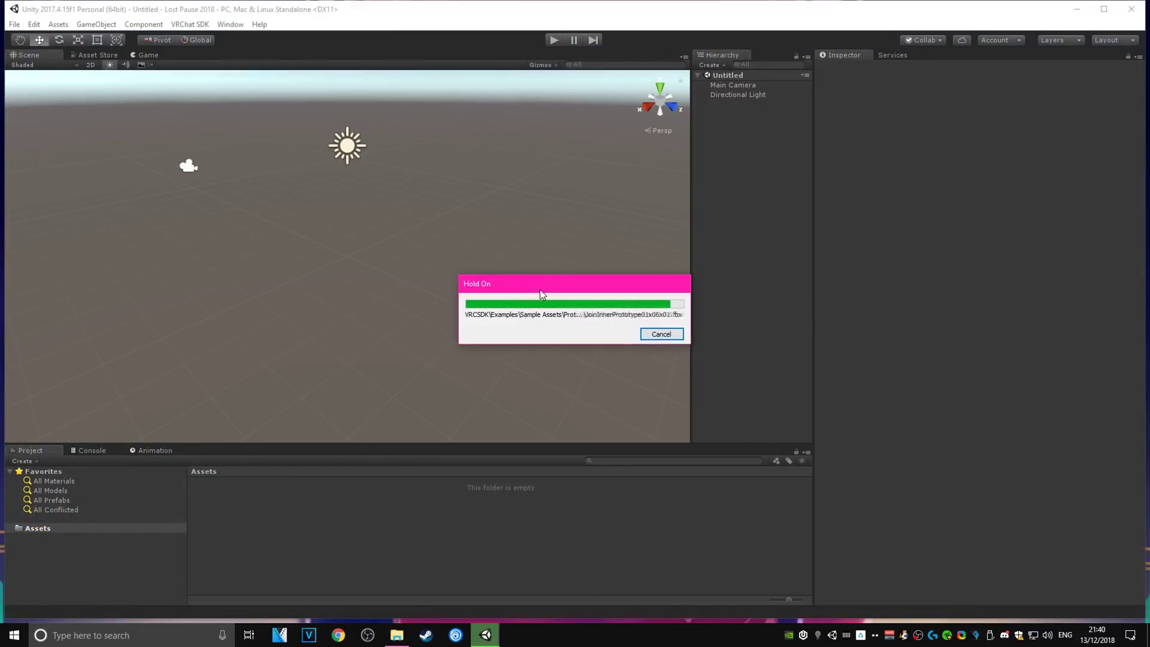
pyautogui.moveTo(191, 353); pyautogui.dragTo(231, 335, button='right')
pyautogui.doubleClick(261, 516)
pyautogui.click(160, 527)
# Step: Import Lost Pause Transfer.unitypackage from F:\Model with its _MK, Avatars, DynamicBone, Pavo Studio and shader folders
pyautogui.click(397, 634)
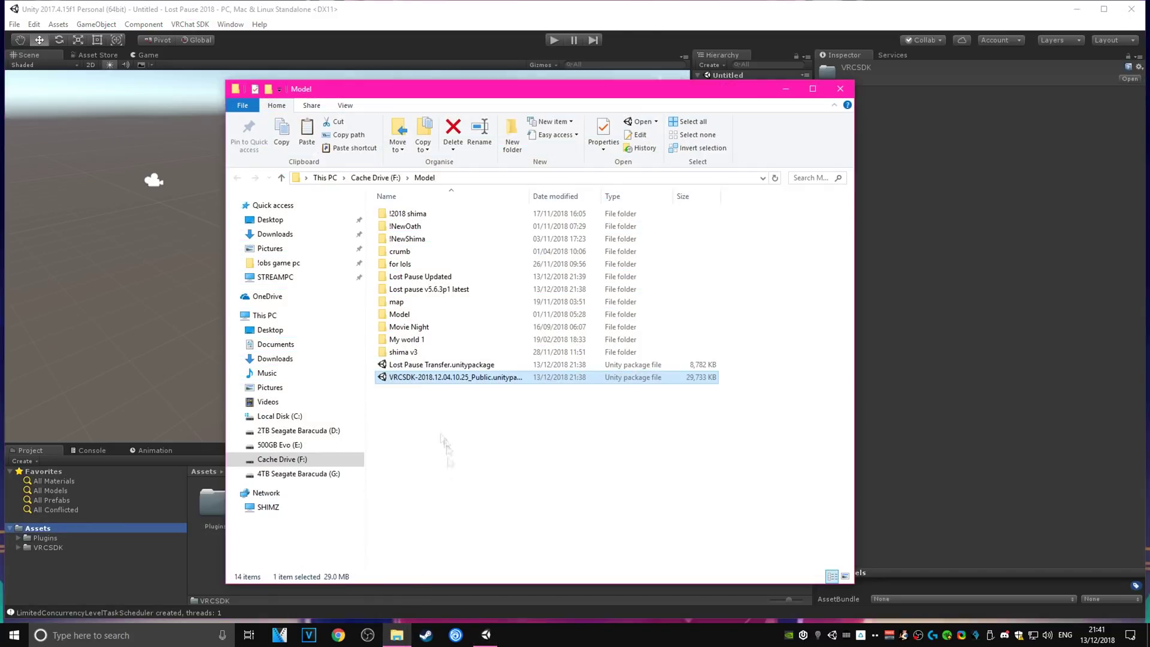
pyautogui.moveTo(429, 364); pyautogui.dragTo(206, 549)
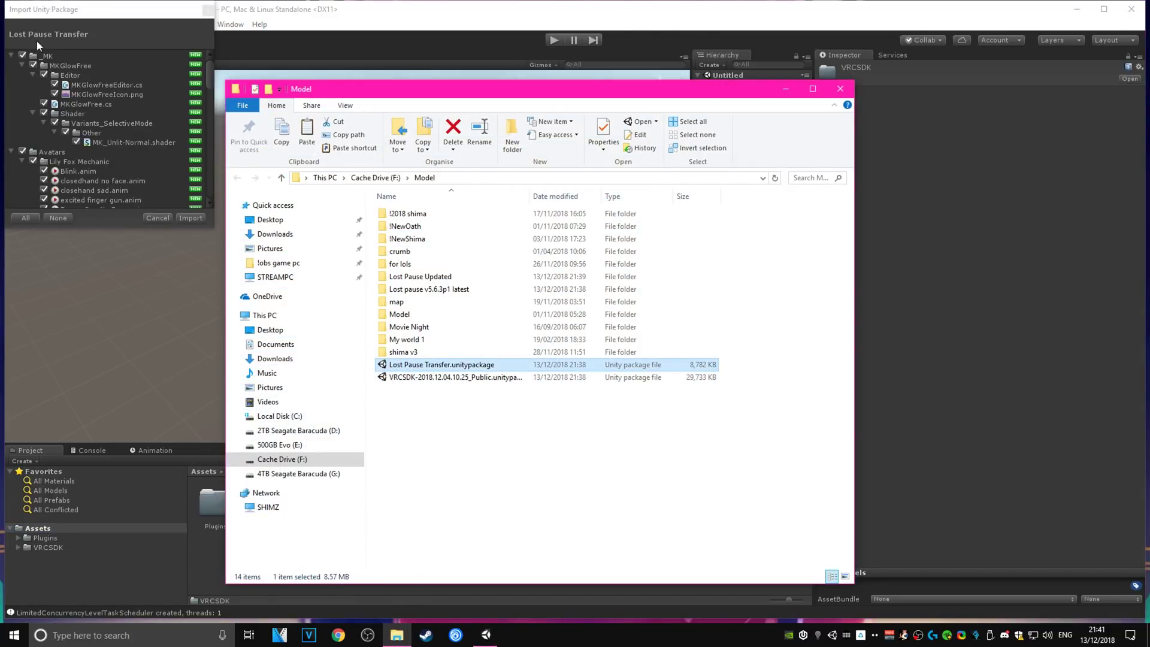
pyautogui.click(35, 41)
pyautogui.click(10, 55)
pyautogui.click(11, 65)
pyautogui.click(11, 74)
pyautogui.click(11, 84)
pyautogui.click(11, 94)
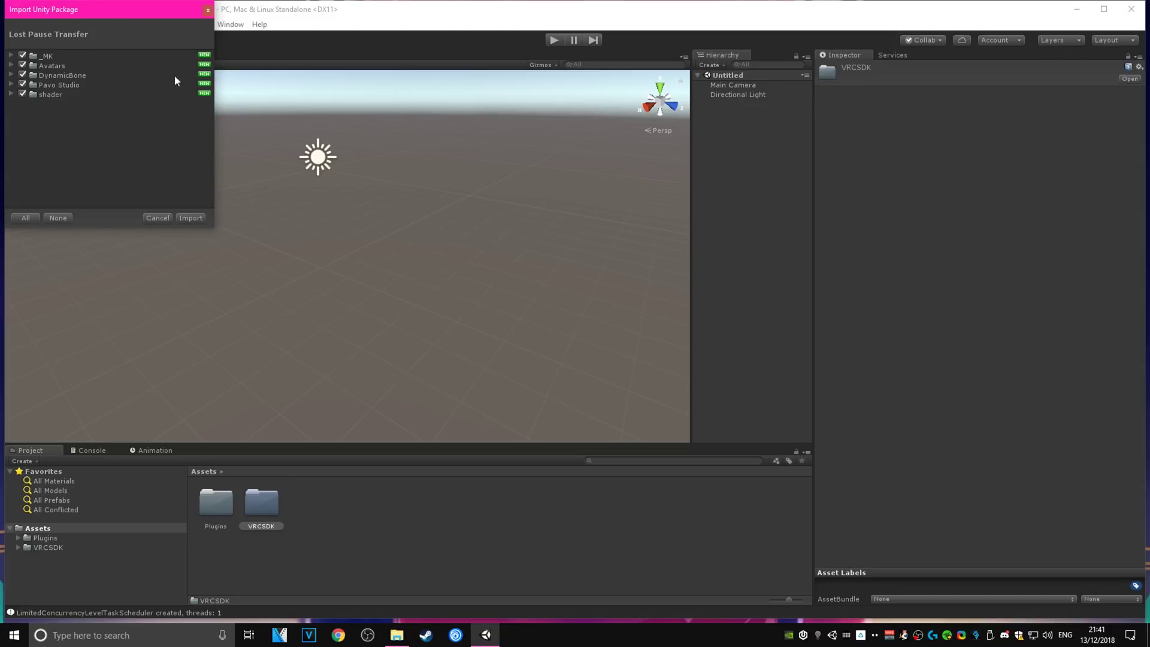
pyautogui.click(190, 218)
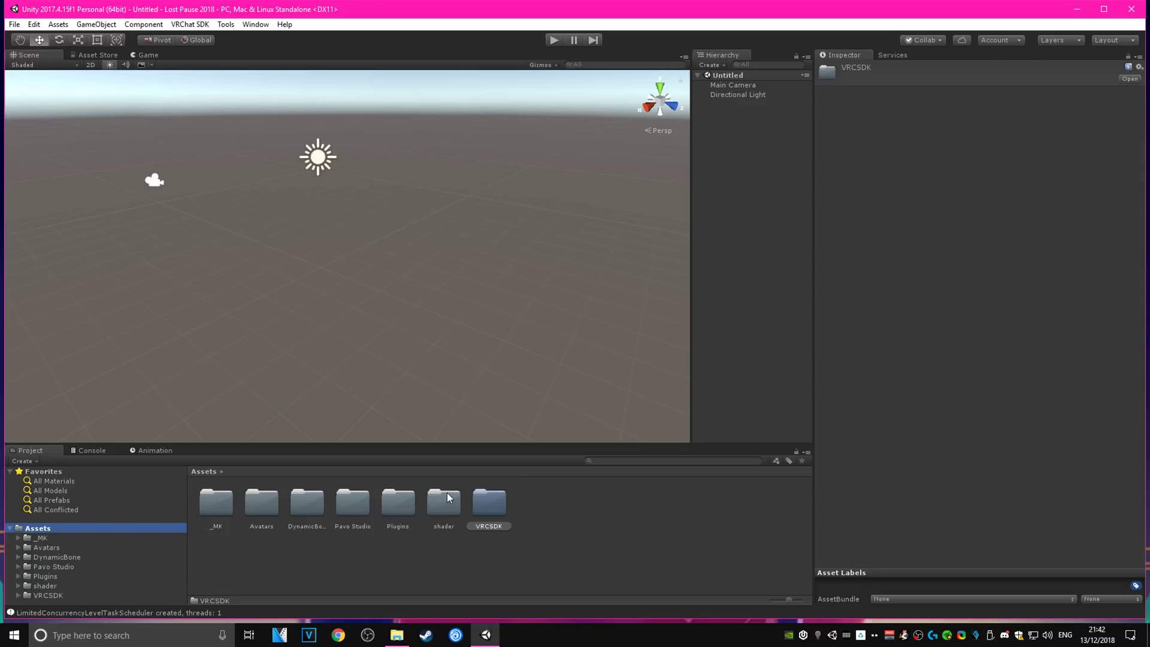
# Step: Open the Lily Fox Mechanic folder inside Avatars and add the Lily Fox Mechanic scene to the hierarchy
pyautogui.doubleClick(276, 510)
pyautogui.doubleClick(217, 502)
pyautogui.click(315, 561)
pyautogui.click(783, 505)
pyautogui.moveTo(787, 506); pyautogui.dragTo(732, 353)
# Step: Activate the Lily Fox Mechanic - Overrides avatar, frame it in the scene and examine it from the front
pyautogui.click(745, 133)
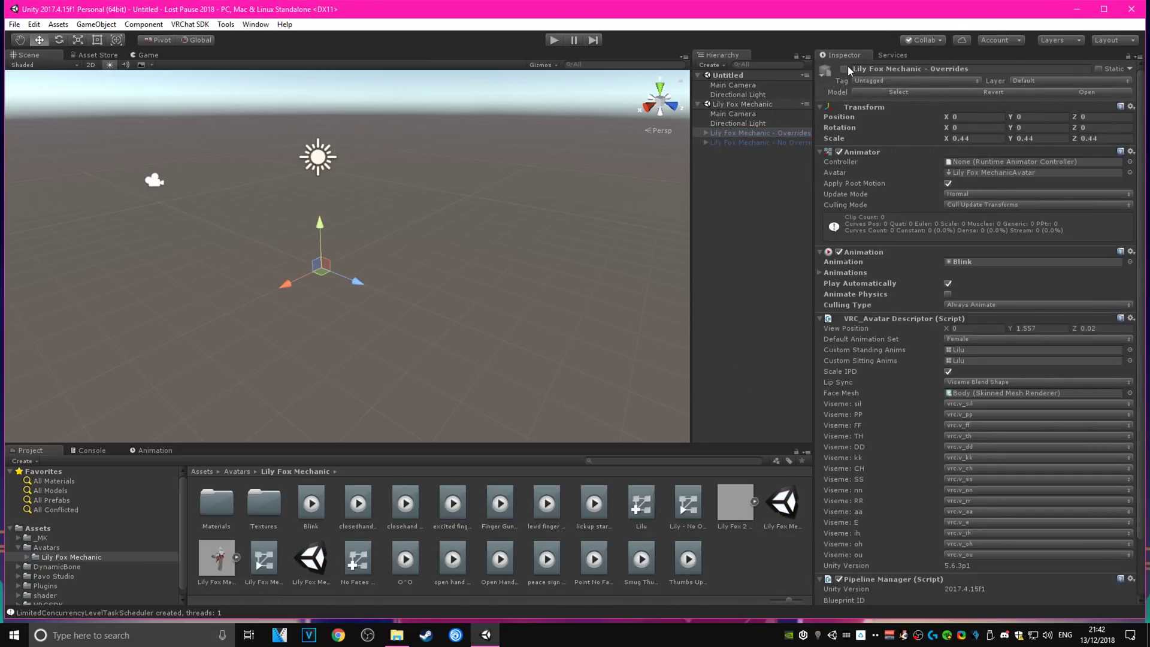
pyautogui.press('f')
pyautogui.scroll(10, 359, 260)
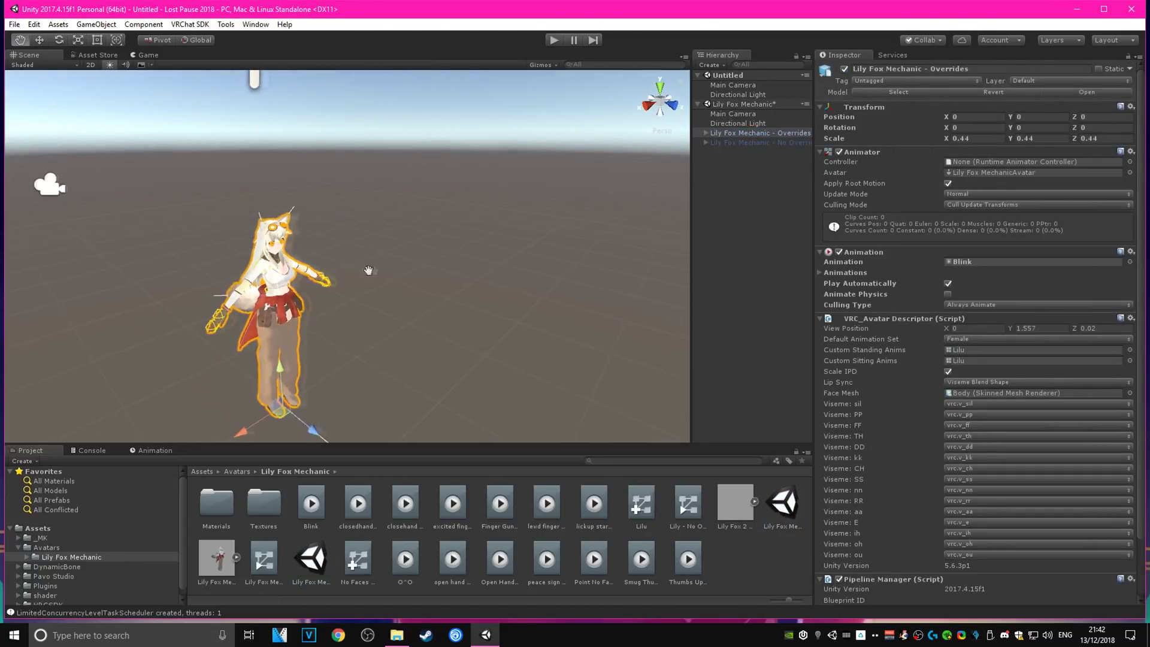
pyautogui.keyDown('alt'); pyautogui.moveTo(375, 269); pyautogui.dragTo(328, 210); pyautogui.keyUp('alt')
pyautogui.moveTo(329, 209)
pyautogui.mouseDown(button='middle')
pyautogui.moveTo(380, 236)
pyautogui.moveTo(341, 217)
pyautogui.mouseUp(button='middle')
pyautogui.click(563, 293)
pyautogui.moveTo(563, 294); pyautogui.dragTo(562, 278, button='middle')
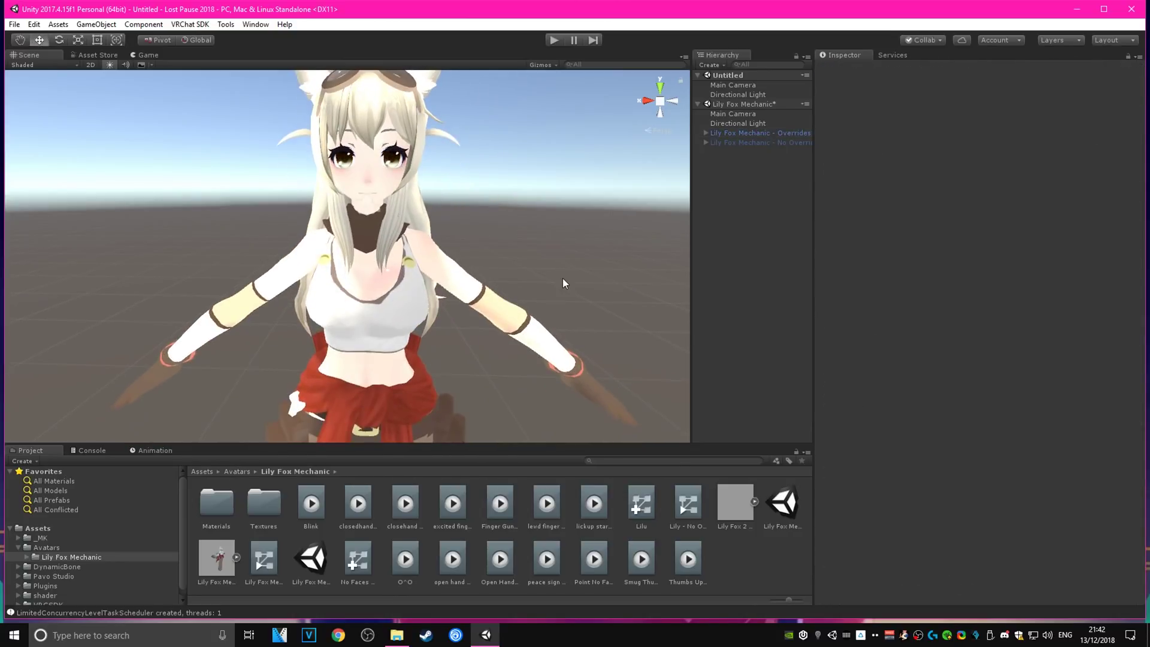
# Step: Check the Unity version, login and publishing permissions in the VRChat SDK settings
pyautogui.moveTo(563, 278); pyautogui.dragTo(567, 253, button='right')
pyautogui.click(190, 24)
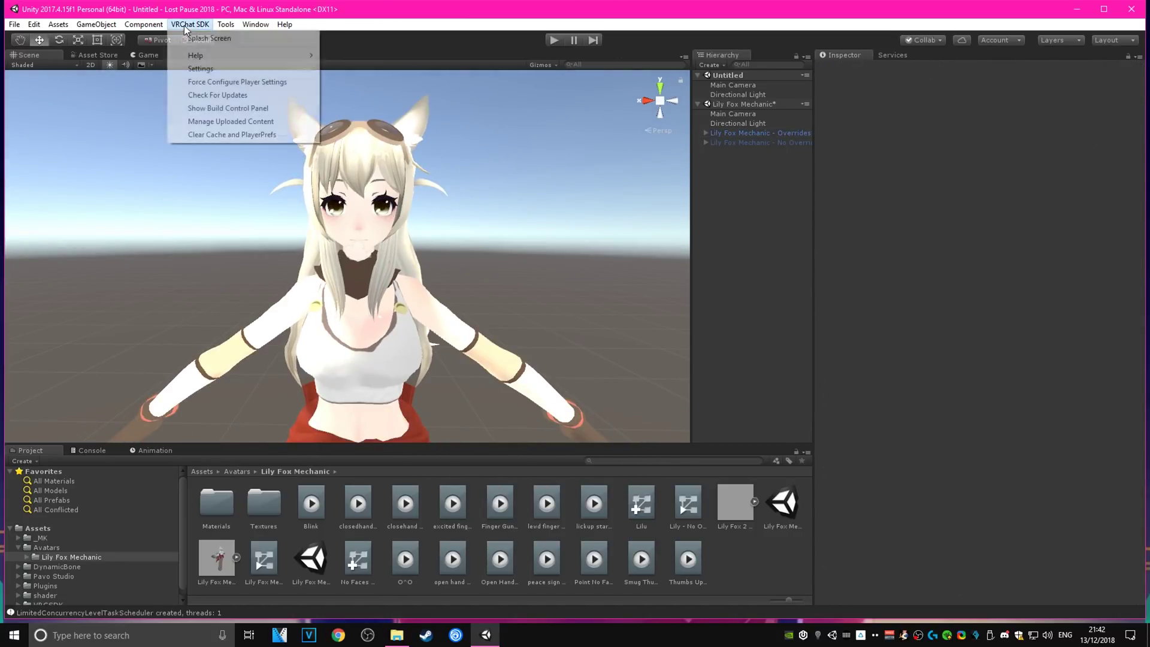
pyautogui.click(203, 68)
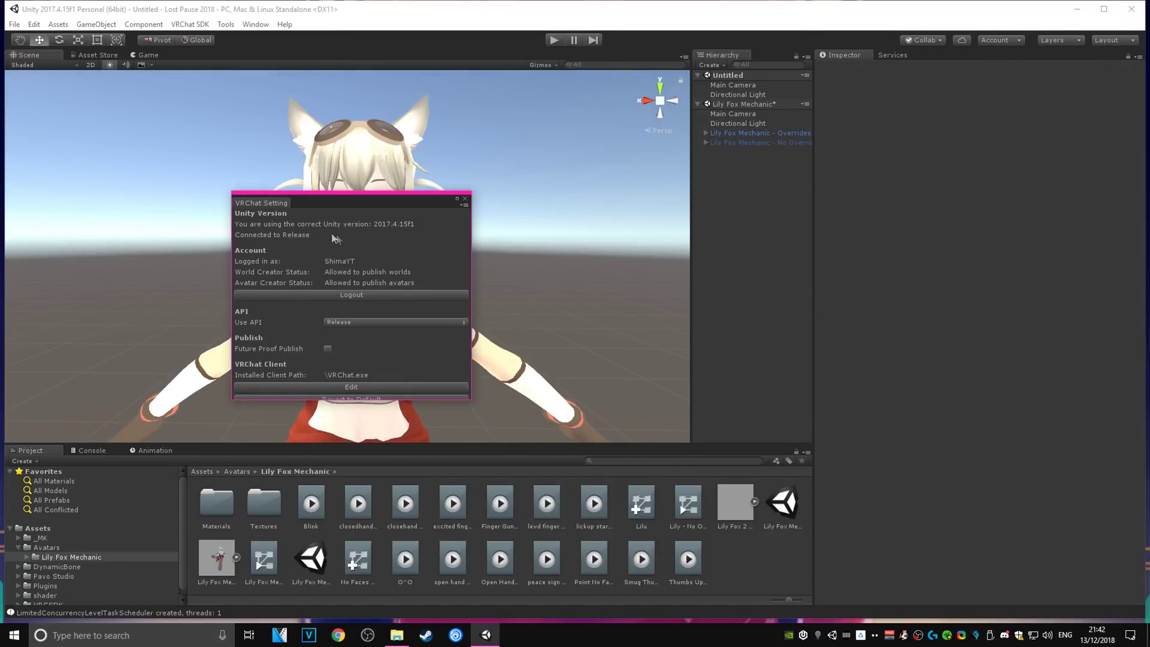
pyautogui.click(464, 198)
# Step: Start Build & Publish for the Lily Fox Mechanic - Overrides avatar from the VRChat SDK build control panel
pyautogui.click(190, 25)
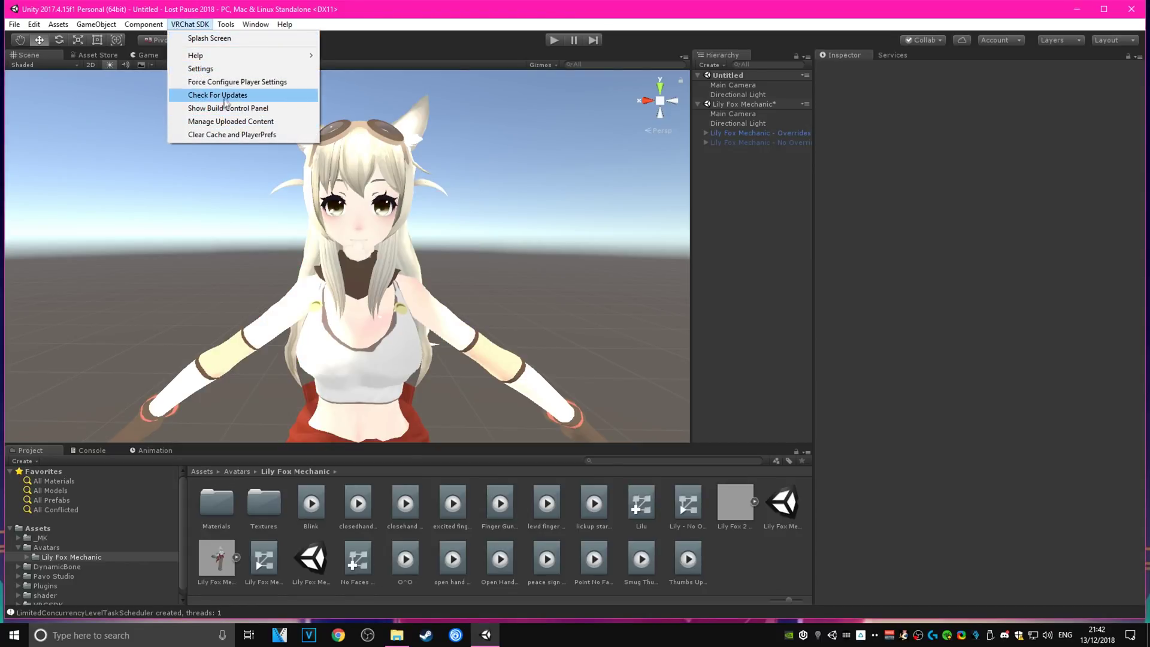
pyautogui.click(219, 108)
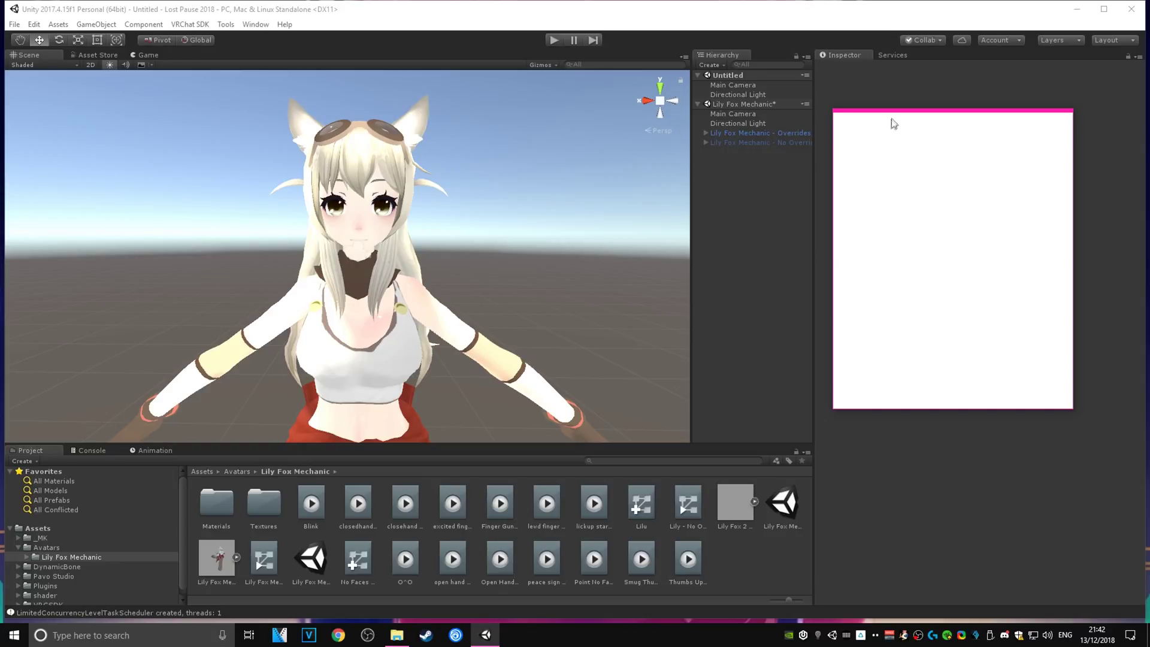
pyautogui.moveTo(901, 114); pyautogui.dragTo(830, 100)
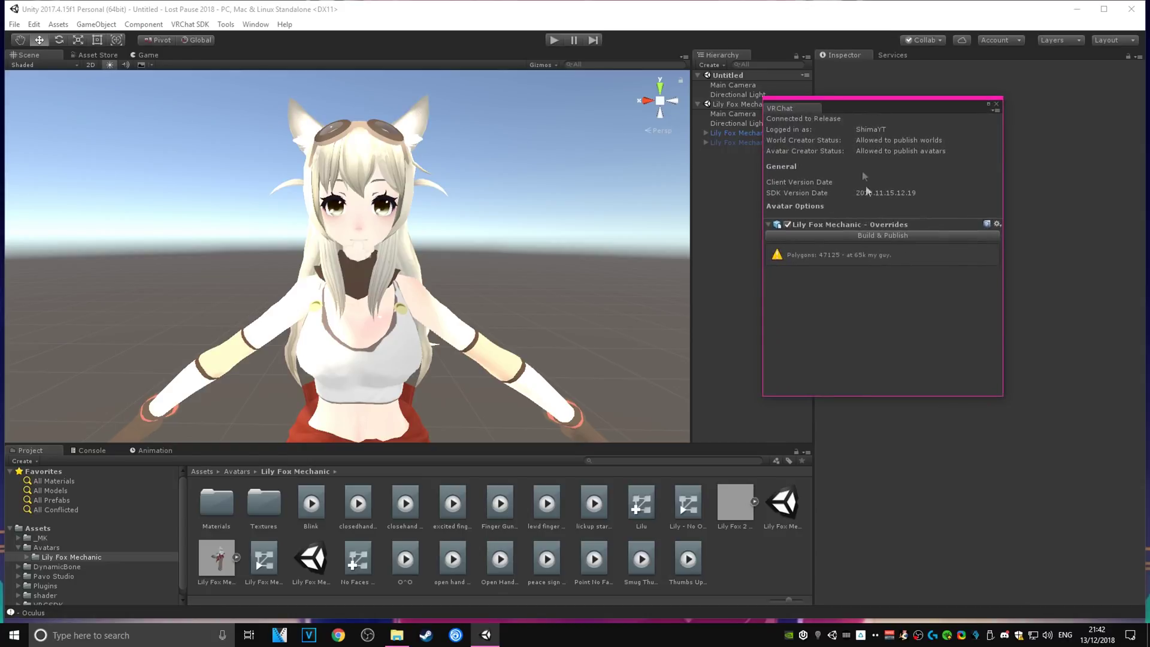
pyautogui.click(845, 235)
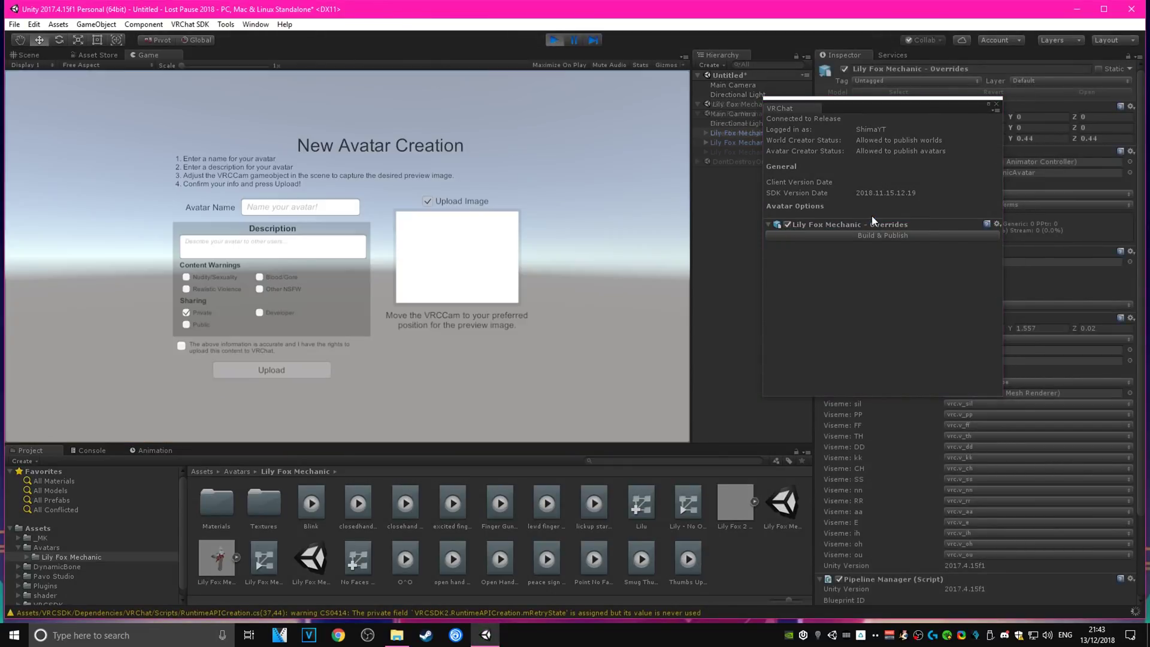
# Step: Name the new avatar Lost Pause UPD and confirm the accuracy and upload rights declaration
pyautogui.click(293, 207)
pyautogui.write('Lost Pause U')
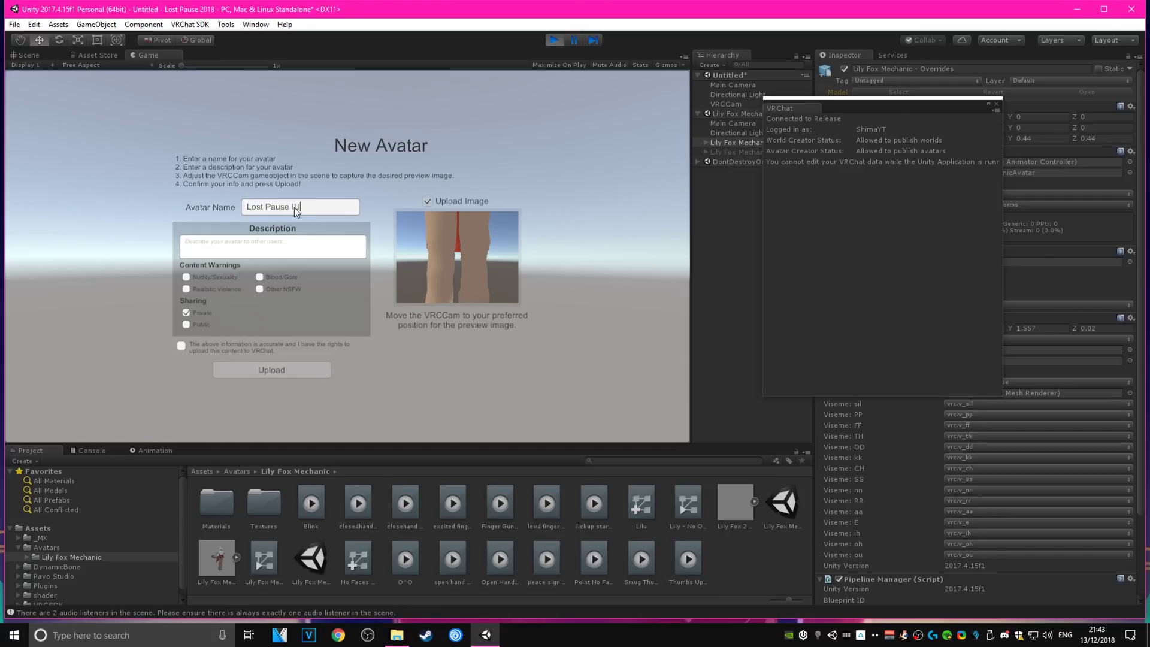
pyautogui.write('PD')
pyautogui.click(181, 345)
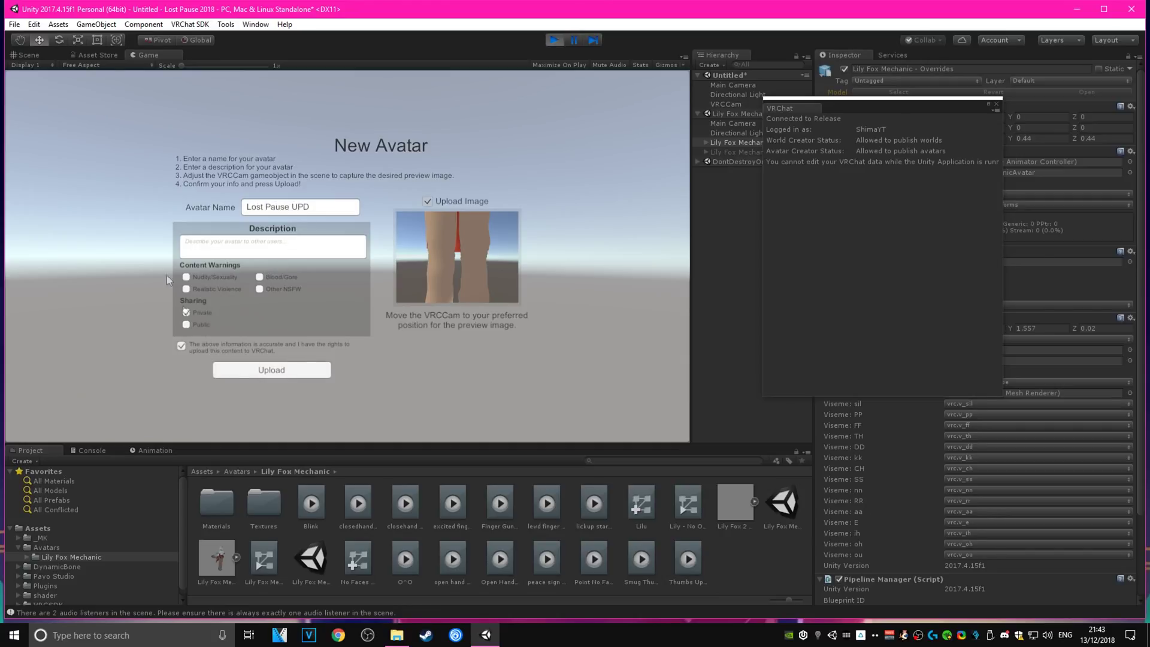
# Step: Align VRCCam with a close front view of the avatar's face and shoulders for the preview image
pyautogui.click(40, 55)
pyautogui.scroll(3, 279, 160)
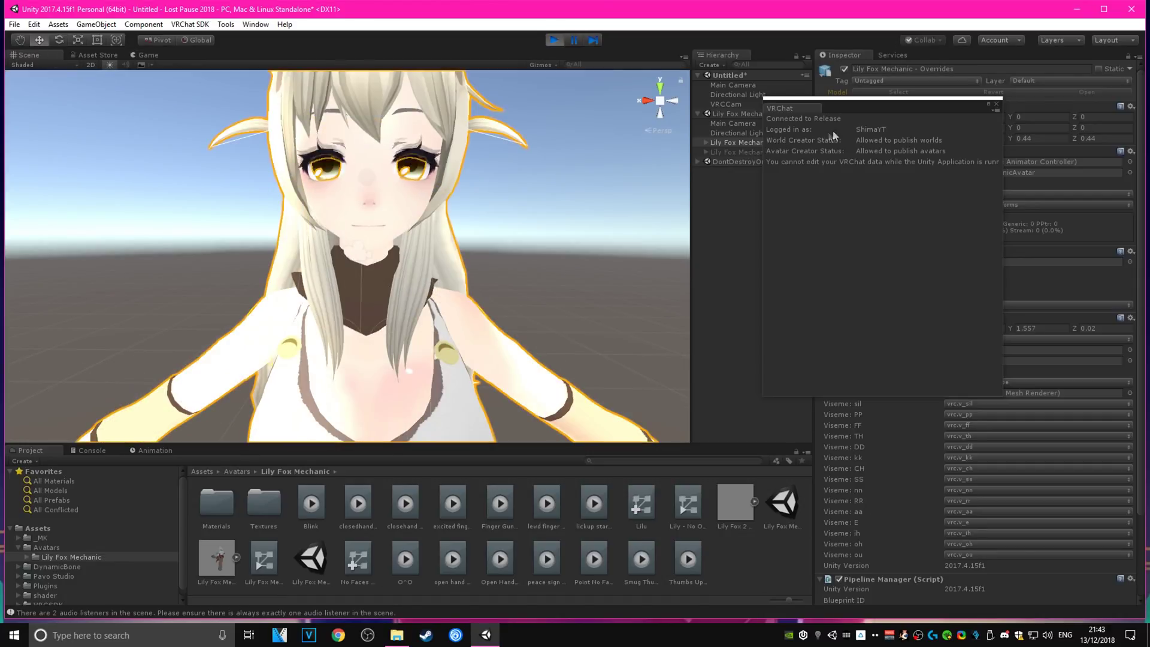
pyautogui.moveTo(849, 106); pyautogui.dragTo(933, 115)
pyautogui.click(726, 104)
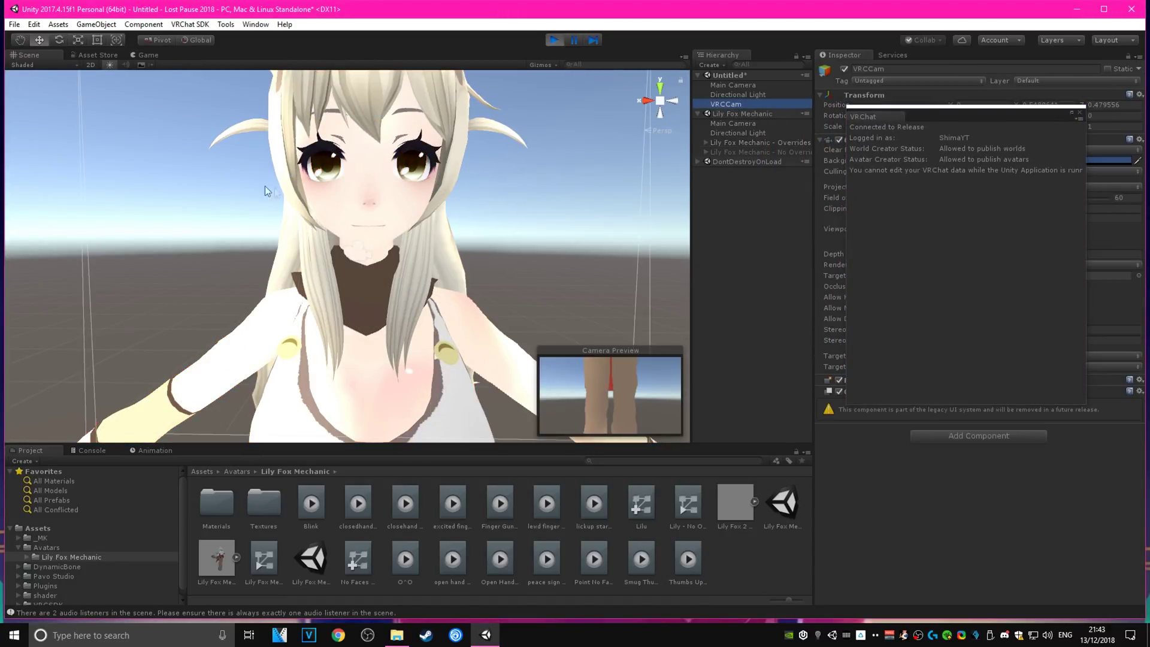
pyautogui.click(99, 24)
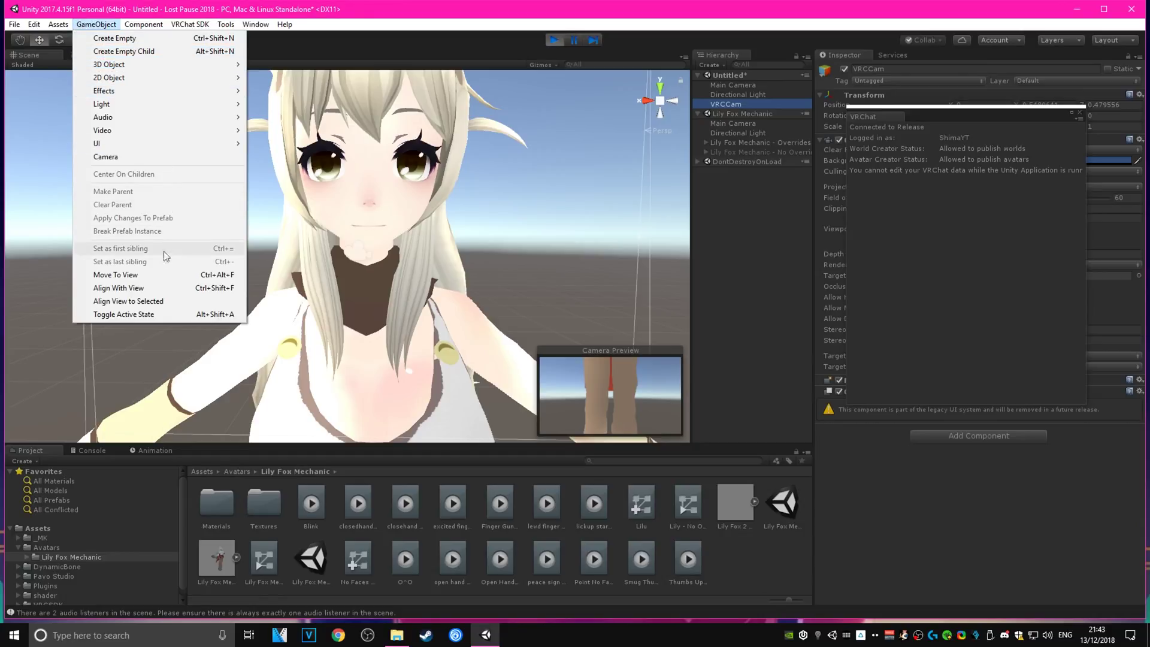
pyautogui.click(141, 289)
pyautogui.moveTo(445, 285); pyautogui.dragTo(449, 259, button='right')
pyautogui.click(99, 24)
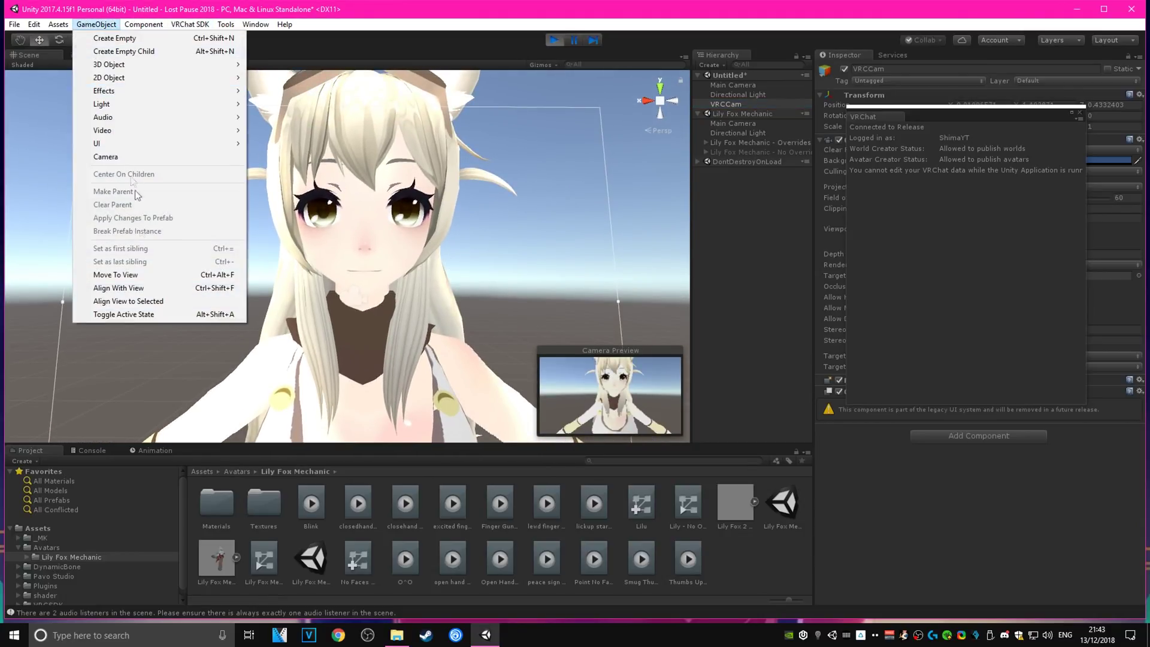
pyautogui.click(142, 288)
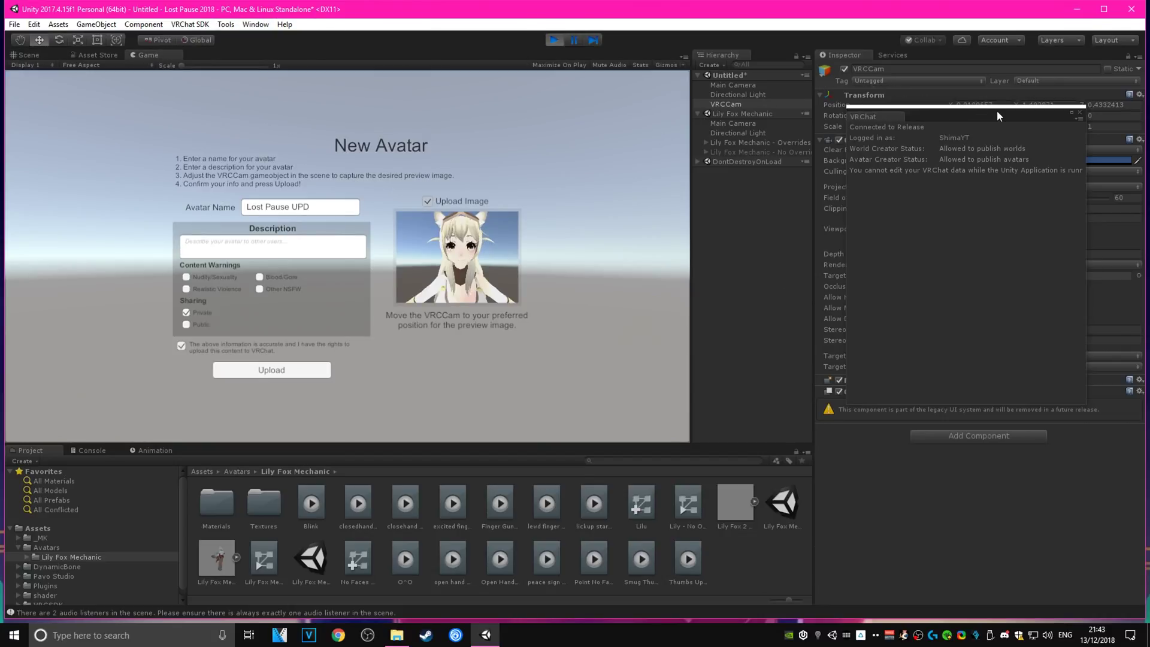
# Step: Set VRCCam's clear flags to Solid Color with a black background
pyautogui.moveTo(997, 111); pyautogui.dragTo(621, 104)
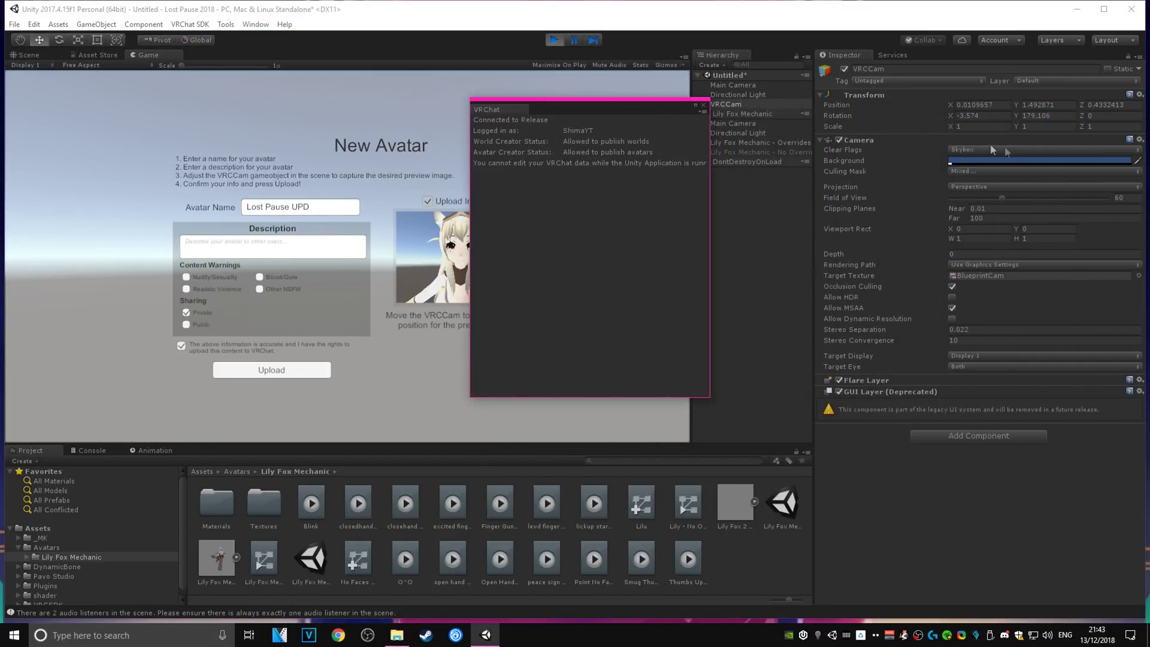
pyautogui.click(1011, 149)
pyautogui.click(986, 173)
pyautogui.click(973, 161)
pyautogui.moveTo(745, 358); pyautogui.dragTo(716, 444)
# Step: Upload the Lost Pause UPD avatar to VRChat and acknowledge the completed upload
pyautogui.moveTo(615, 111); pyautogui.dragTo(854, 109)
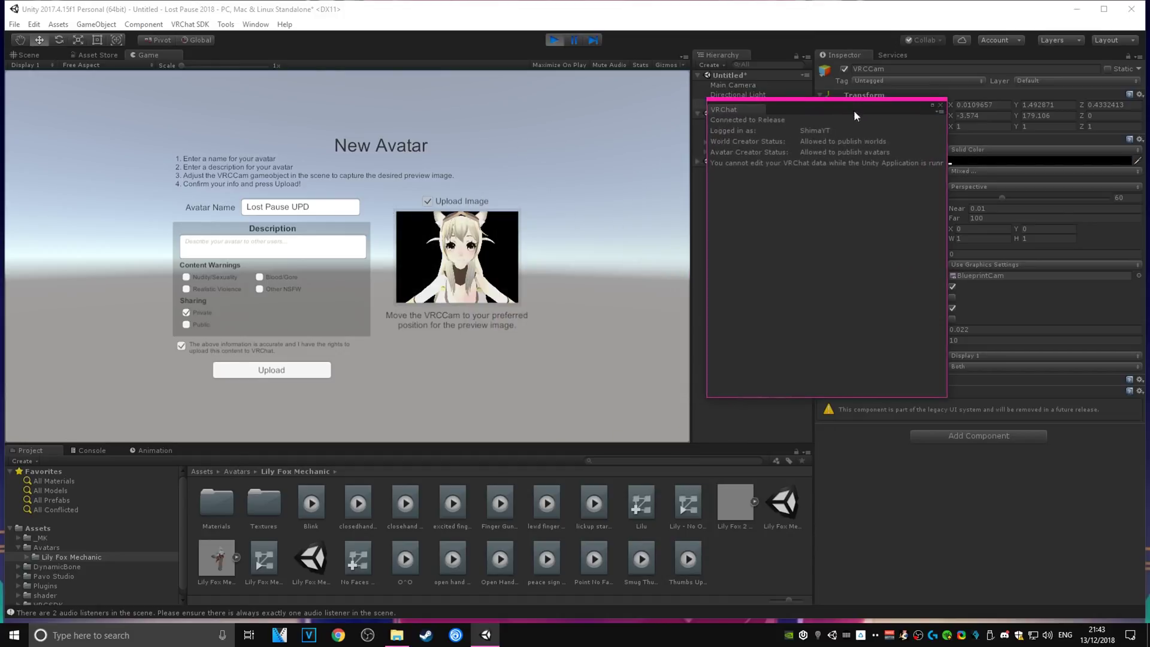
pyautogui.click(227, 371)
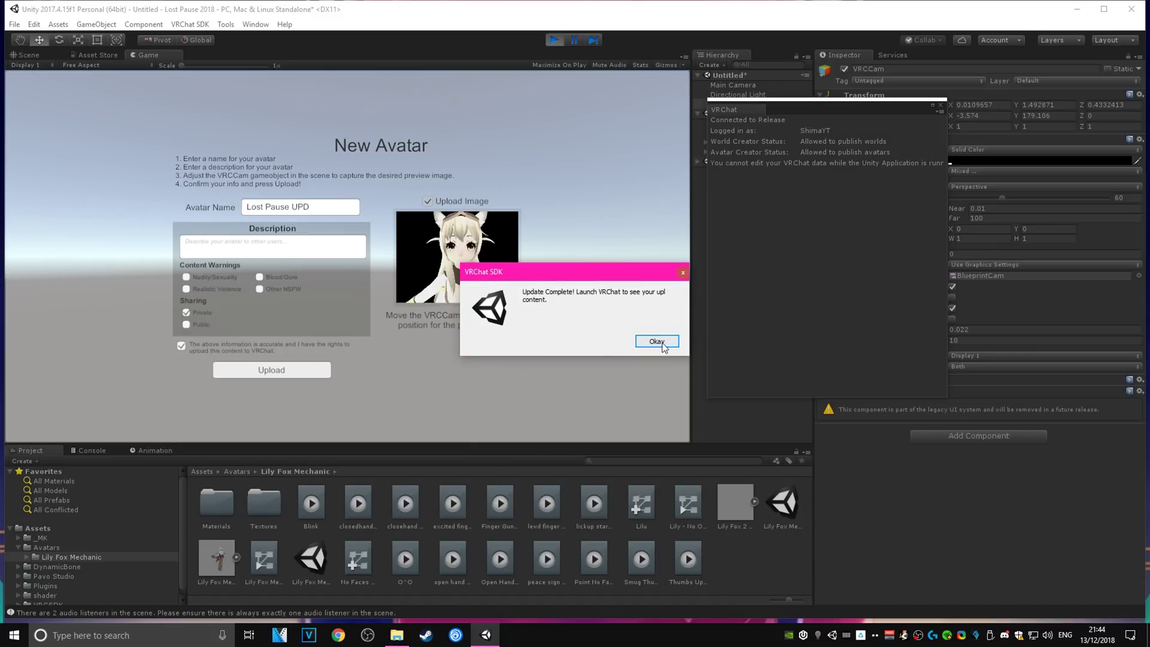
pyautogui.click(656, 341)
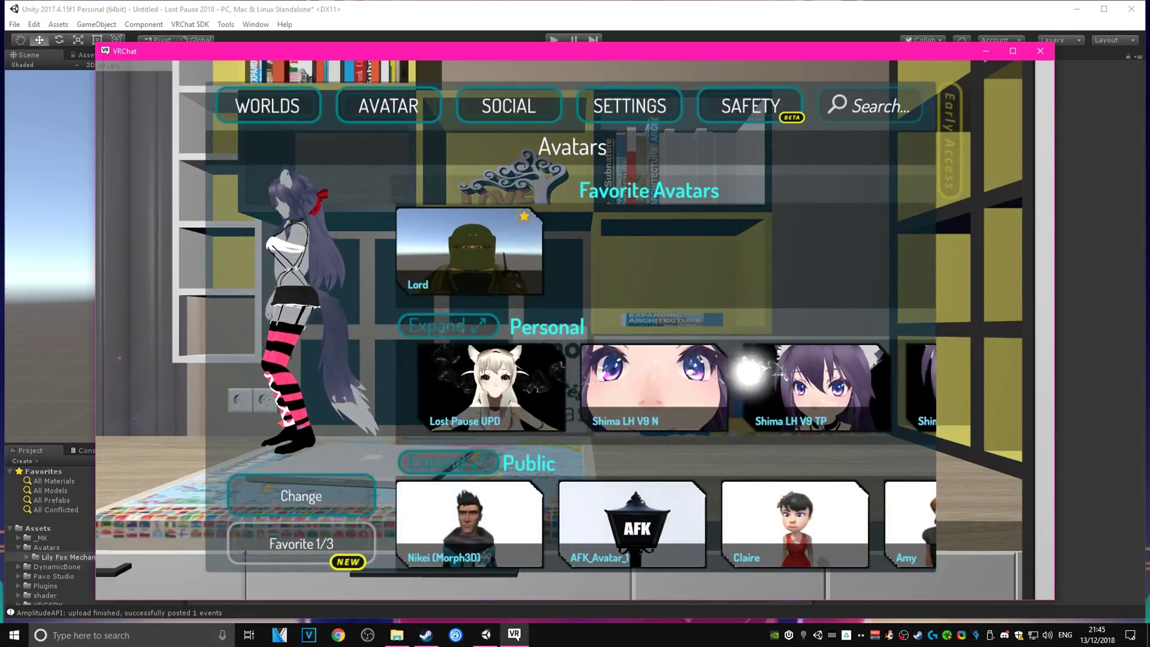
# Step: Change into the personal Lost Pause UPD avatar in VRChat, view it in the world, and return to Unity
pyautogui.click(487, 384)
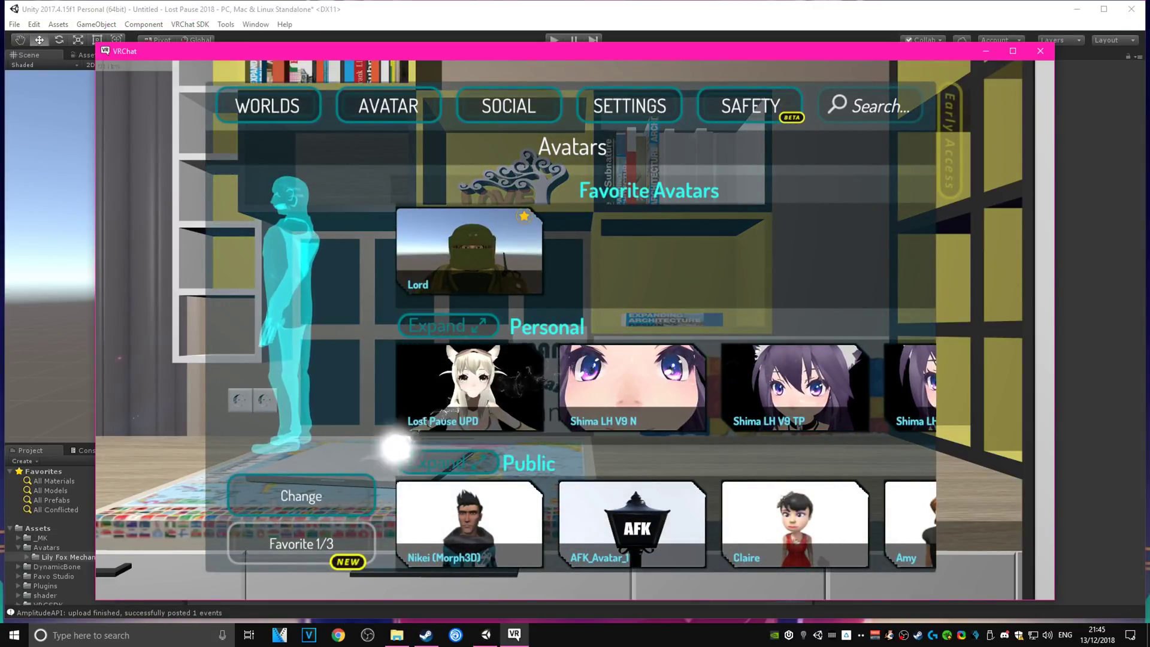
pyautogui.click(326, 494)
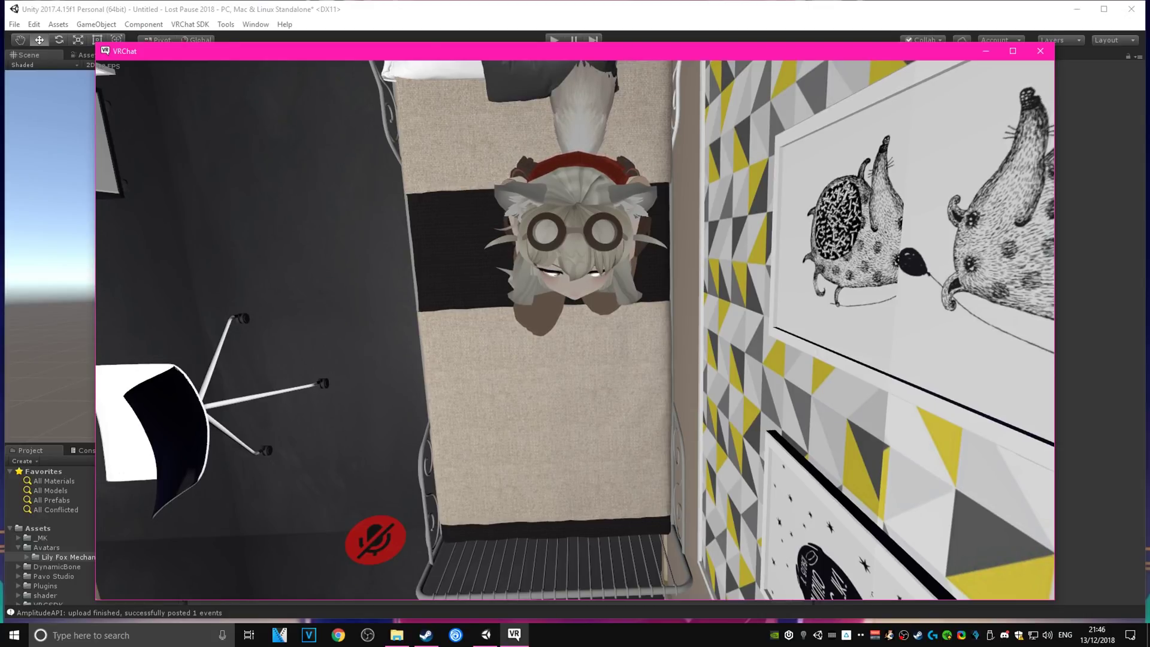
pyautogui.hotkey('alt', 'Tab')
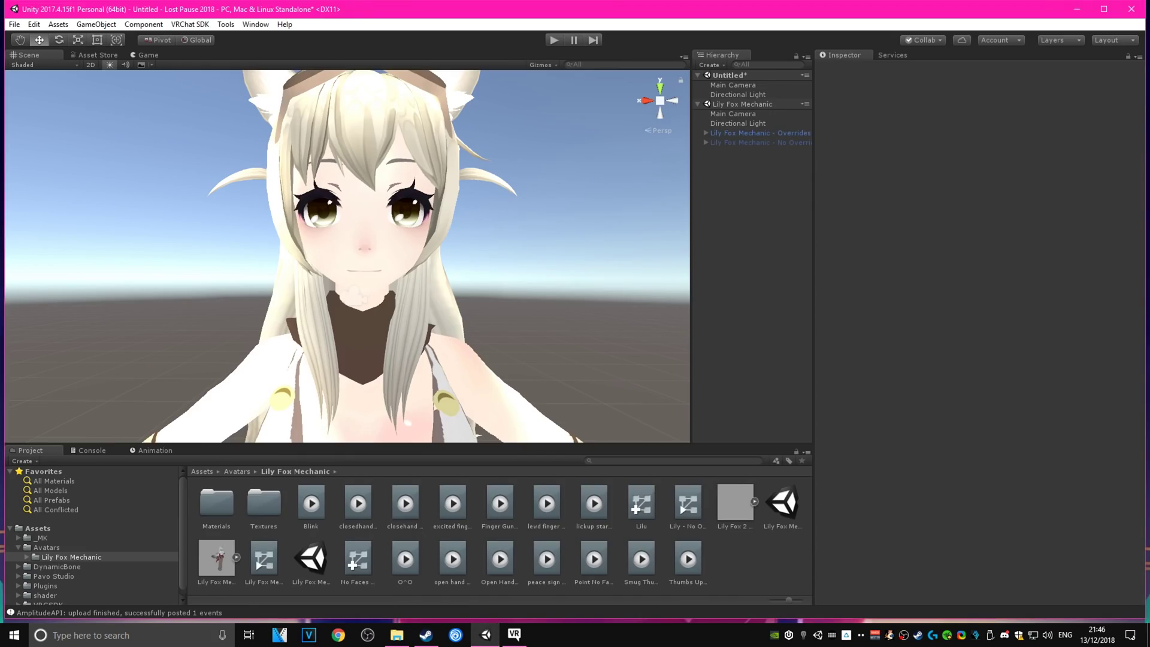